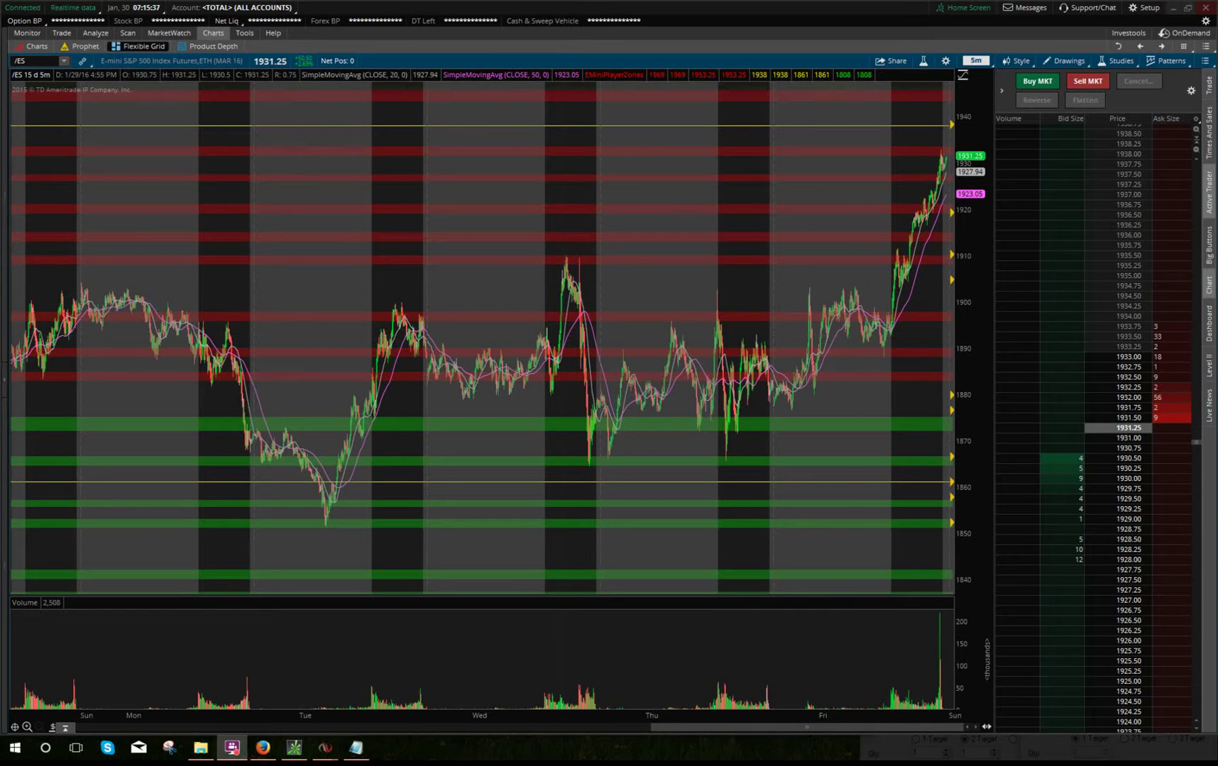
- Switch to Notepad to read the Basic technical analysis notes on broken support and resistance, and return to the /ES chart
click(355, 748)
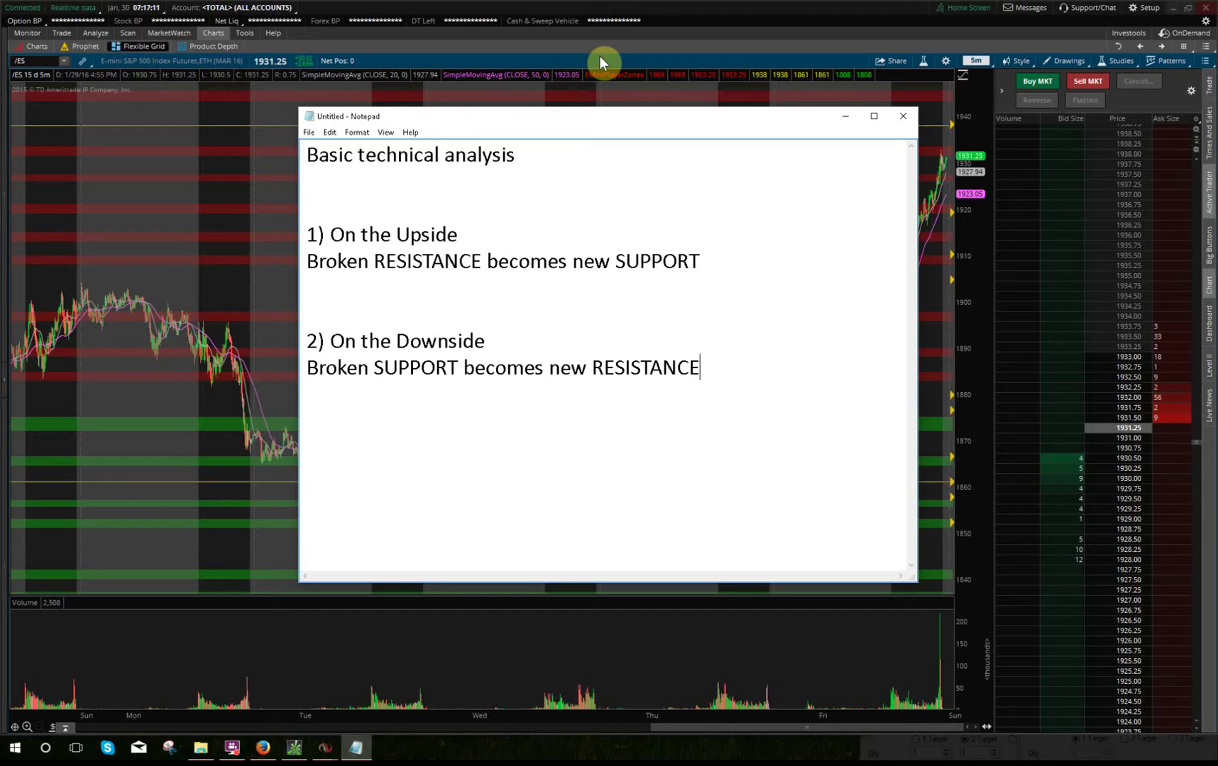
key(alt+Tab)
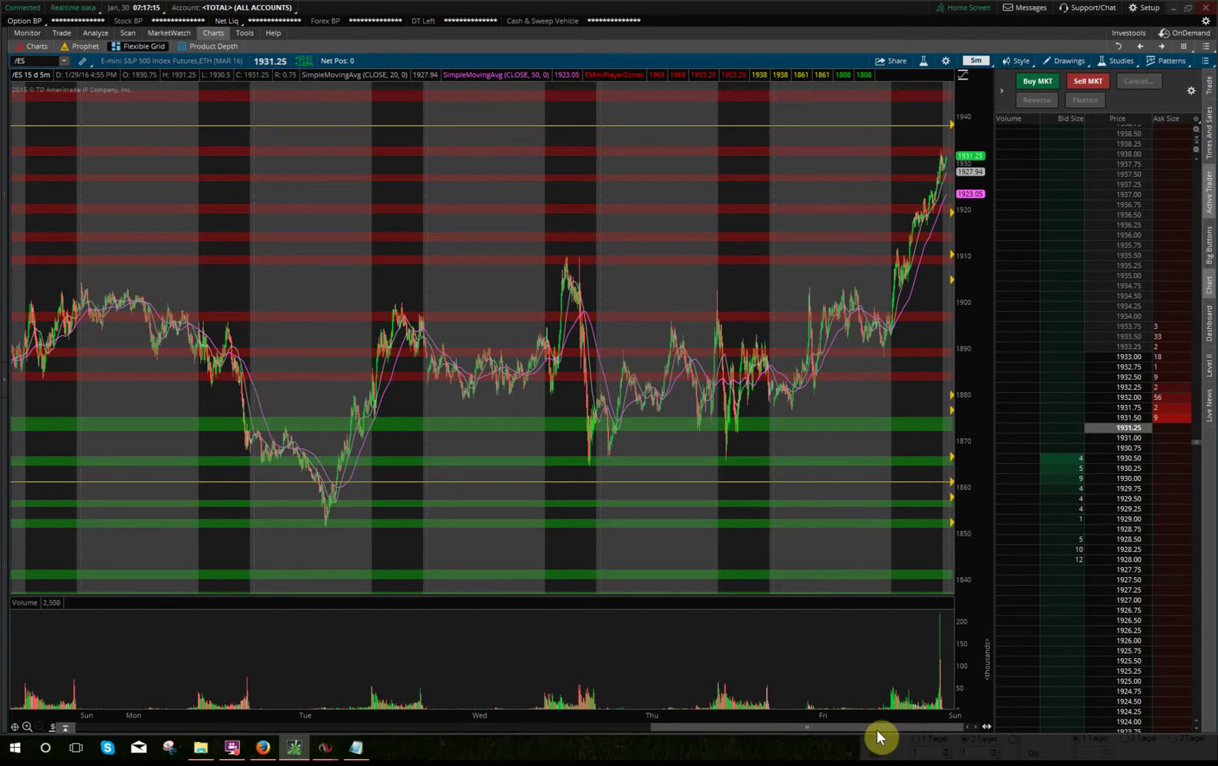
- Restore the full chart grid to view the other charts, and maximize the /ES chart again
double_click(467, 60)
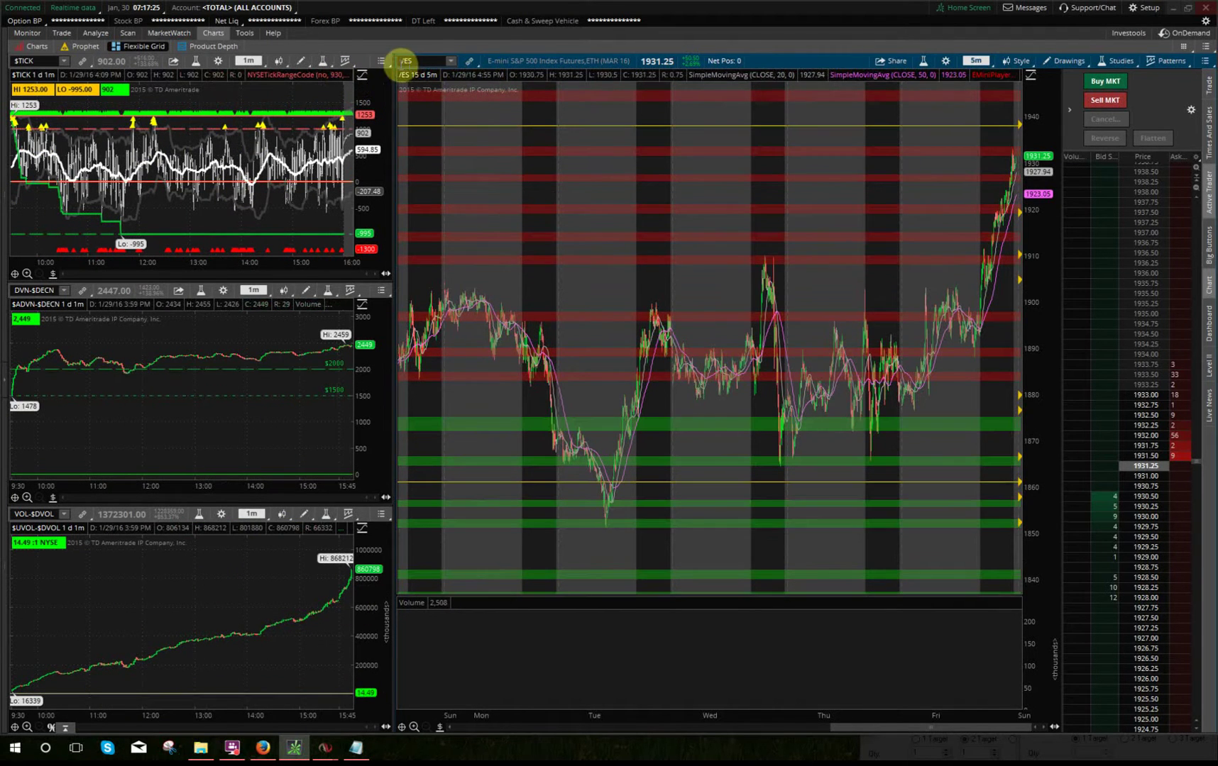
double_click(555, 58)
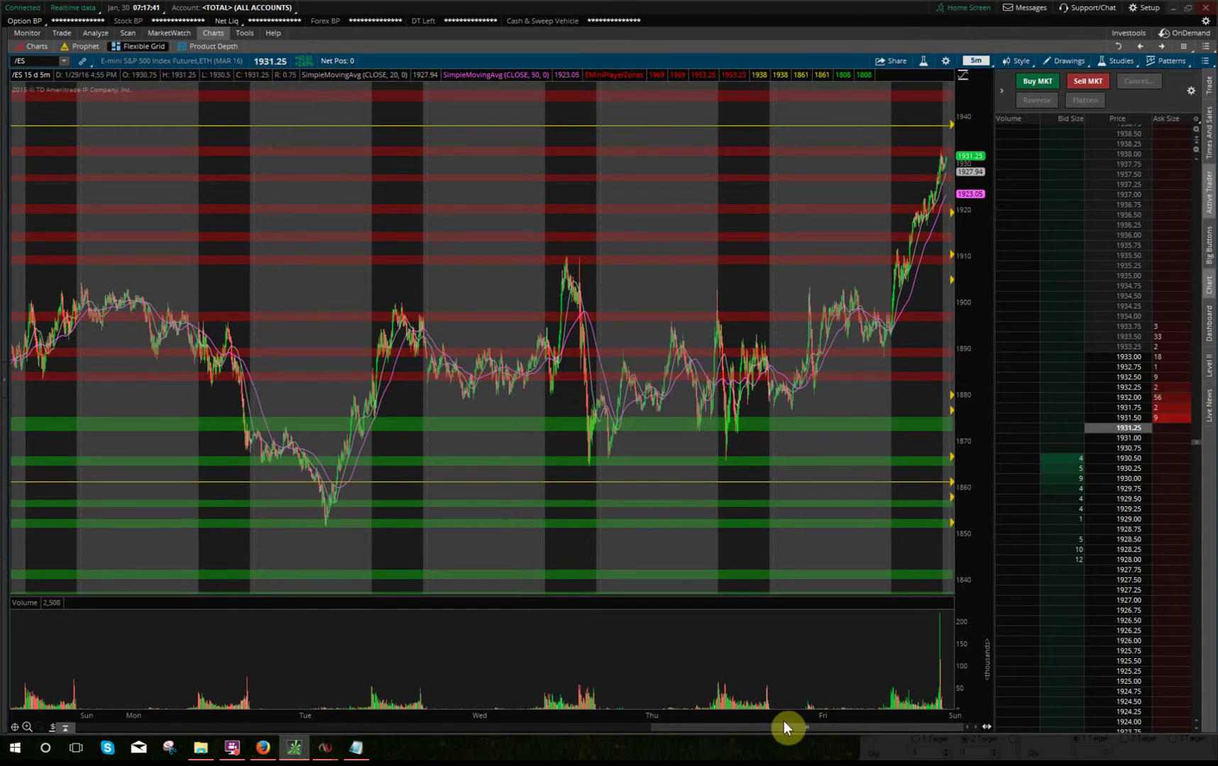
scroll(816, 724, left, 3)
scroll(870, 726, right, 3)
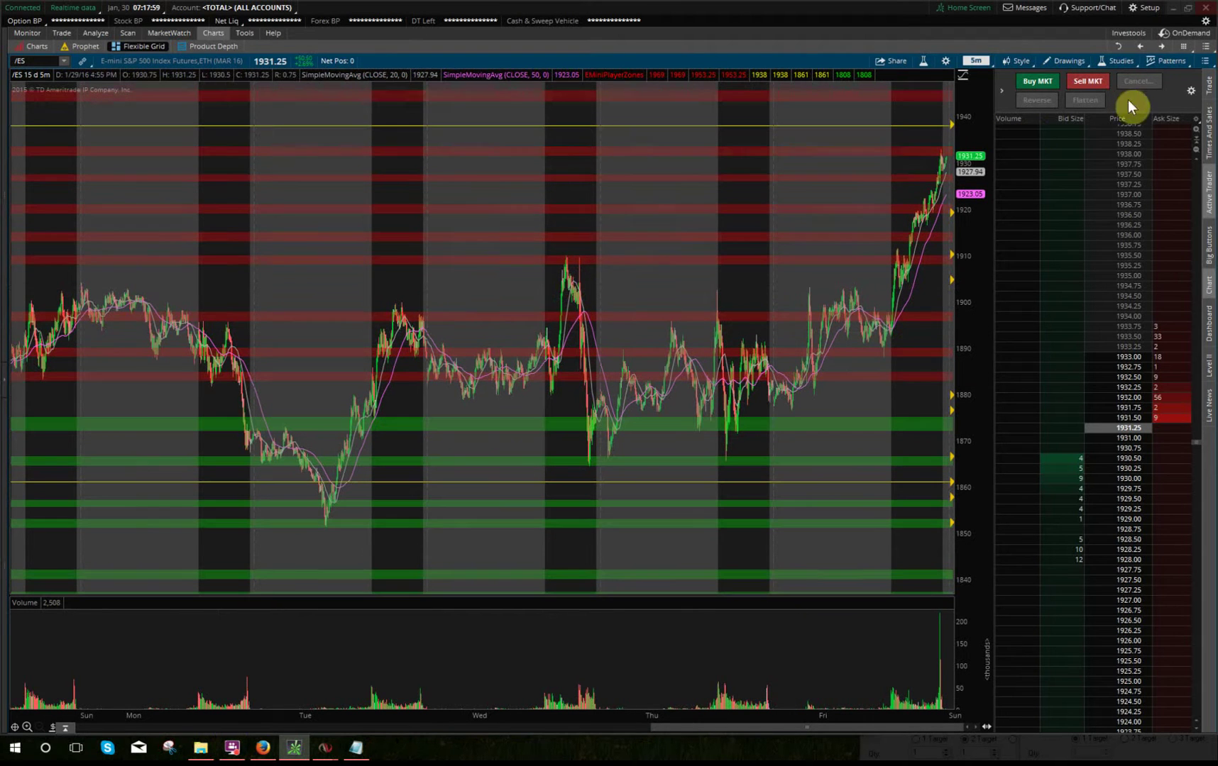
- View the /ES chart on the 20 D : 30m timeframe and return it to 15 D : 5m
click(972, 62)
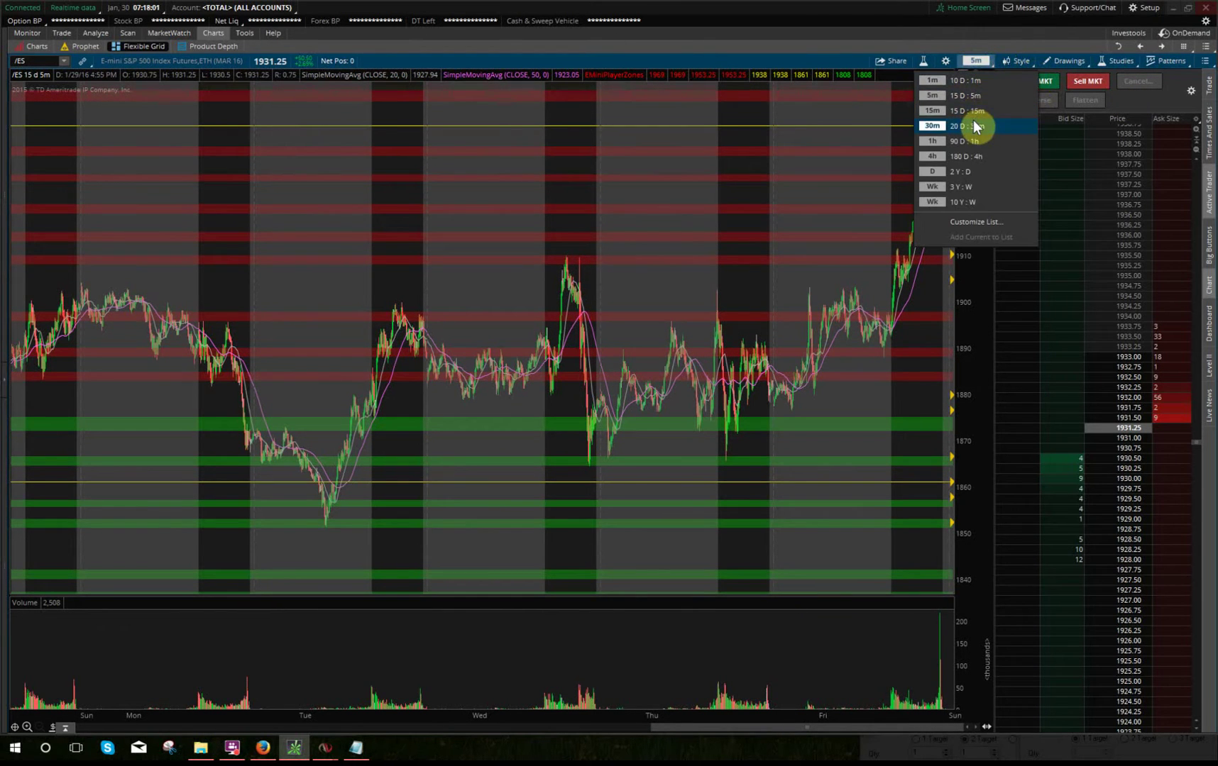
click(973, 124)
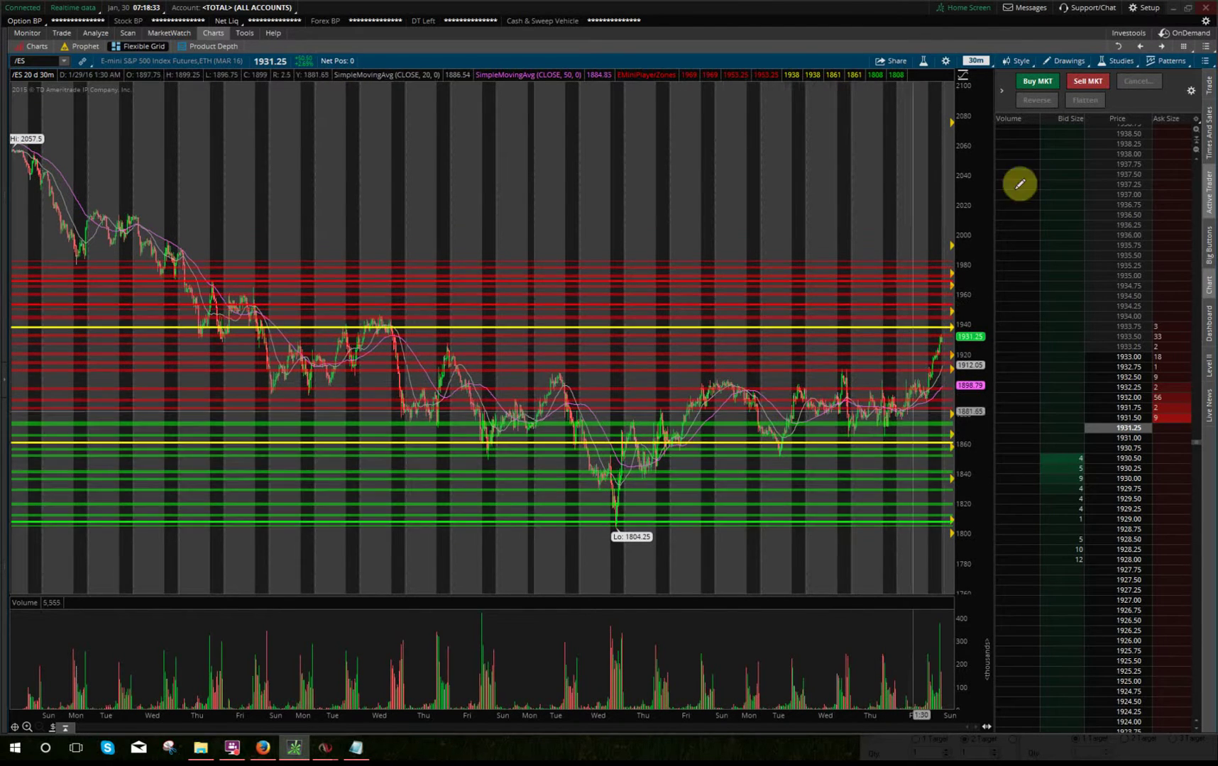
click(977, 60)
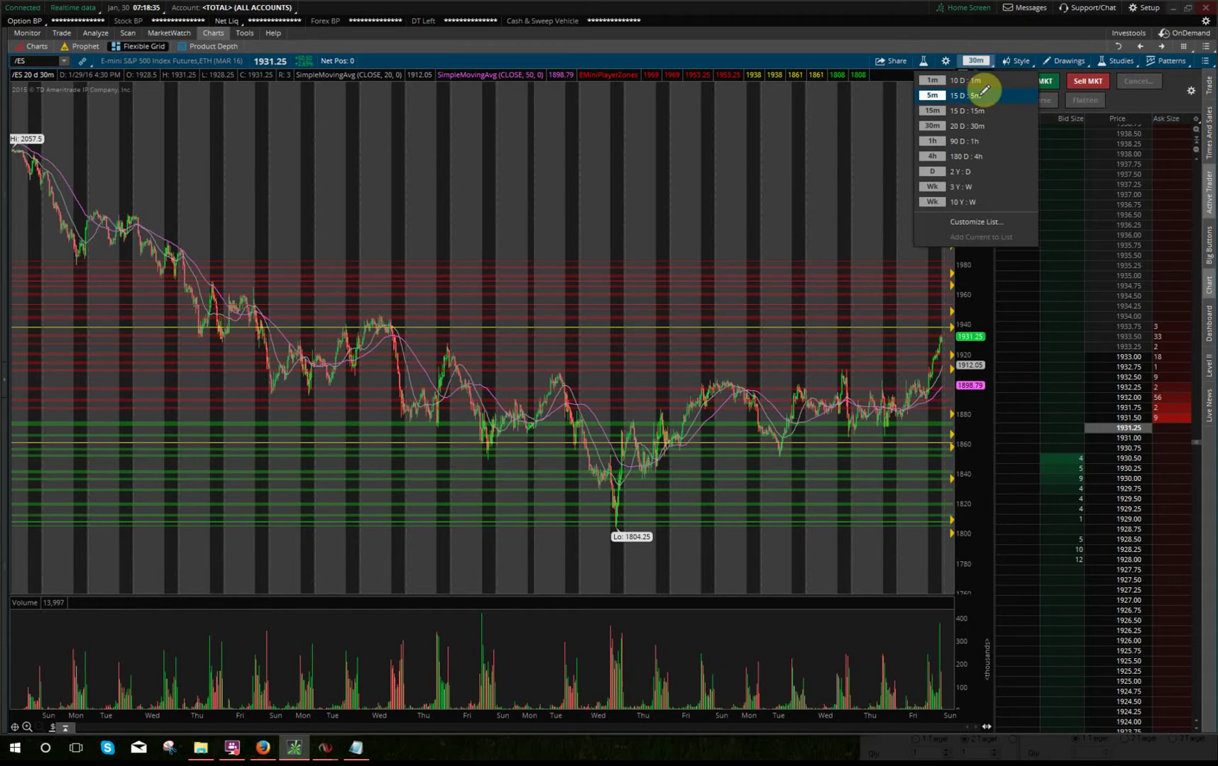
click(984, 92)
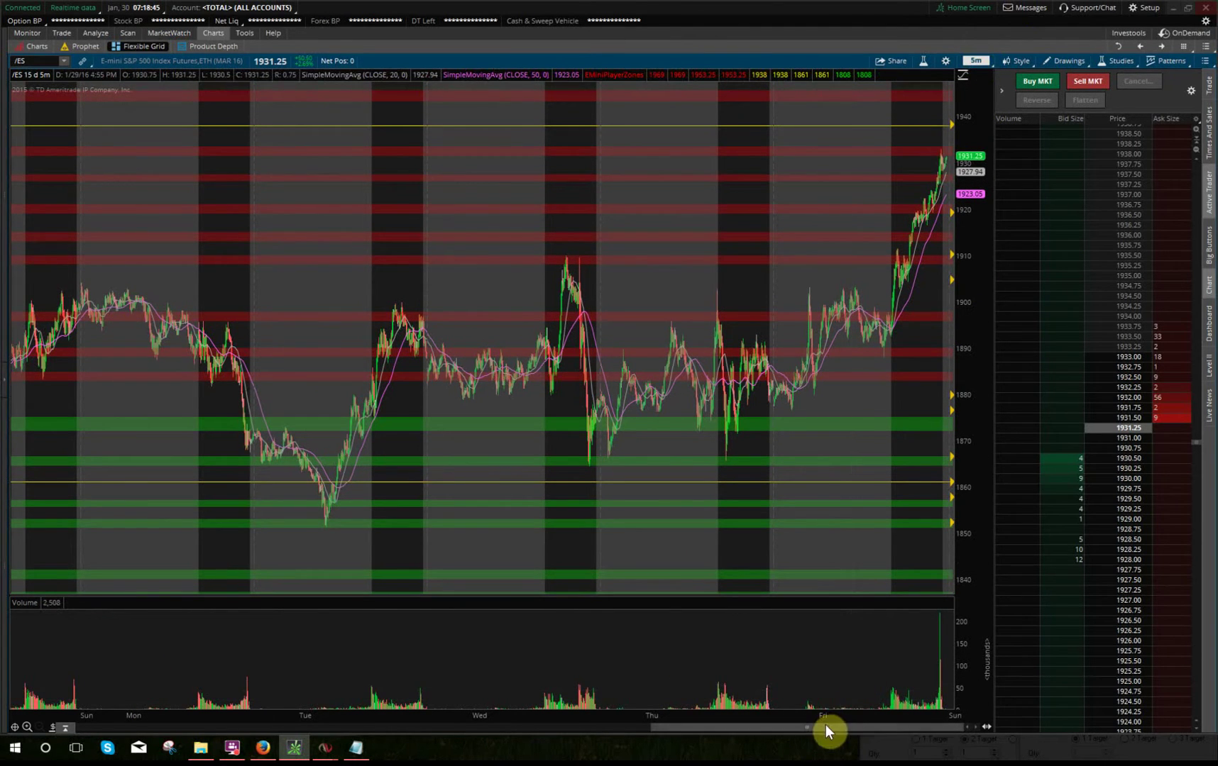
- Set the /ES chart to the 10 D : 1m timeframe and go back to the start of its data
click(982, 61)
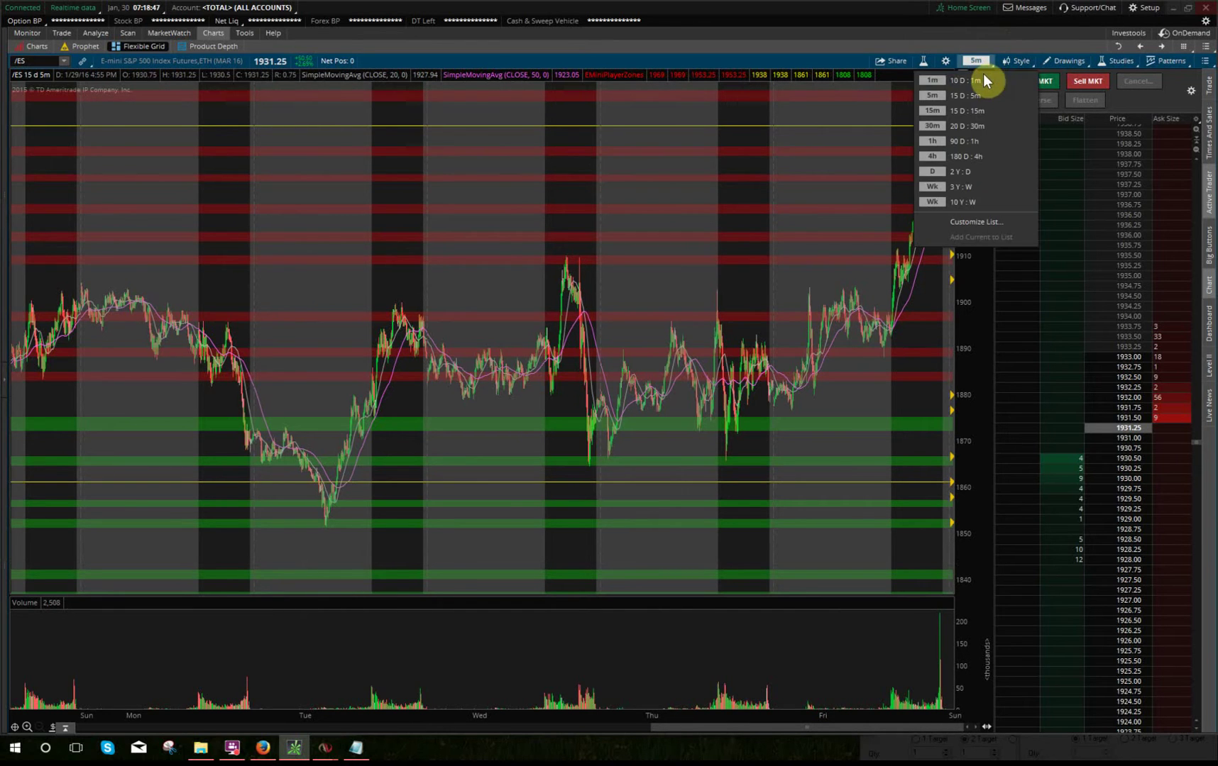
click(983, 73)
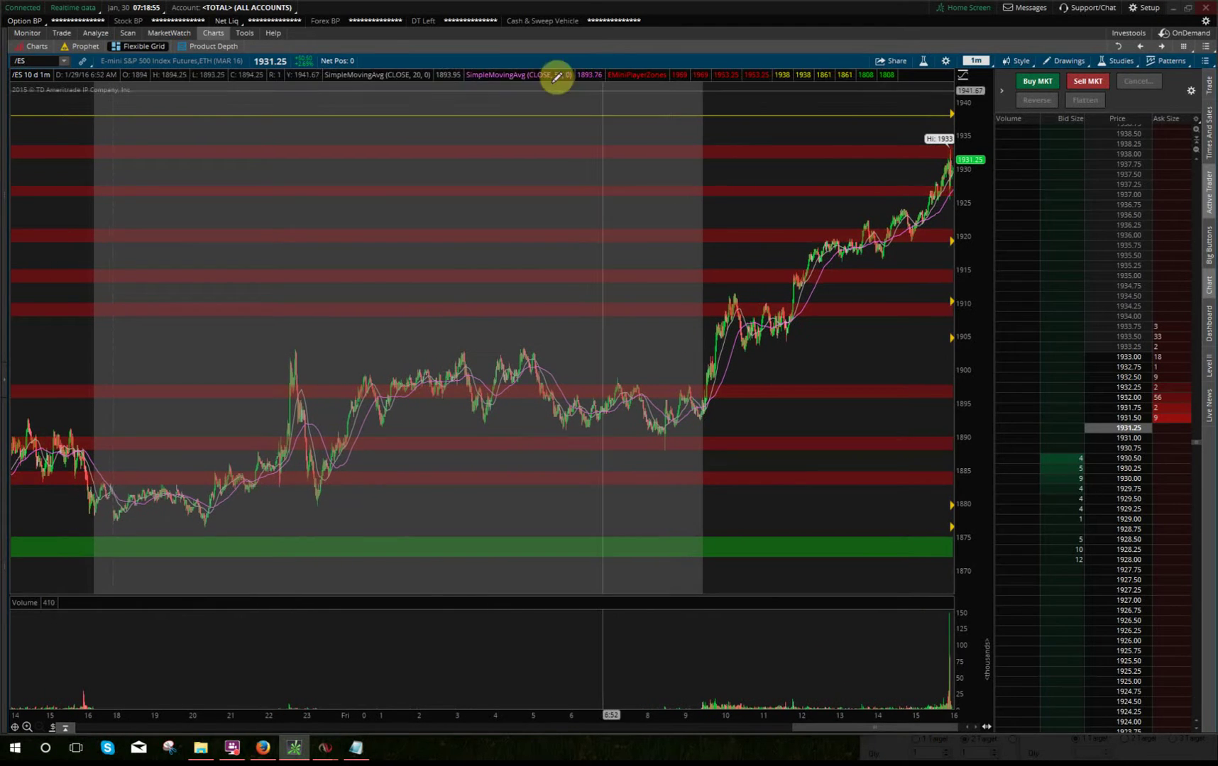
drag(808, 728, 137, 697)
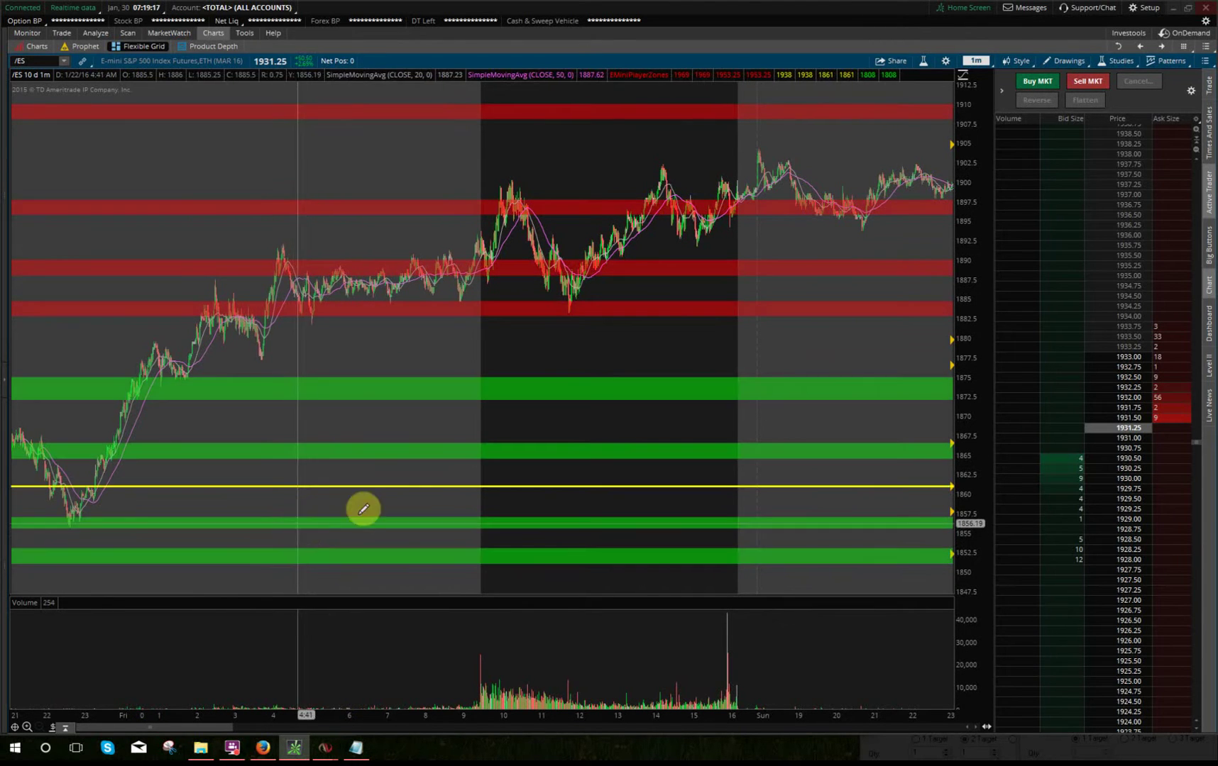
- Zoom in on the 1/21 to 1/22 overnight rally and inspect prices between the yellow line and the green zone above it
drag(500, 490, 11, 490)
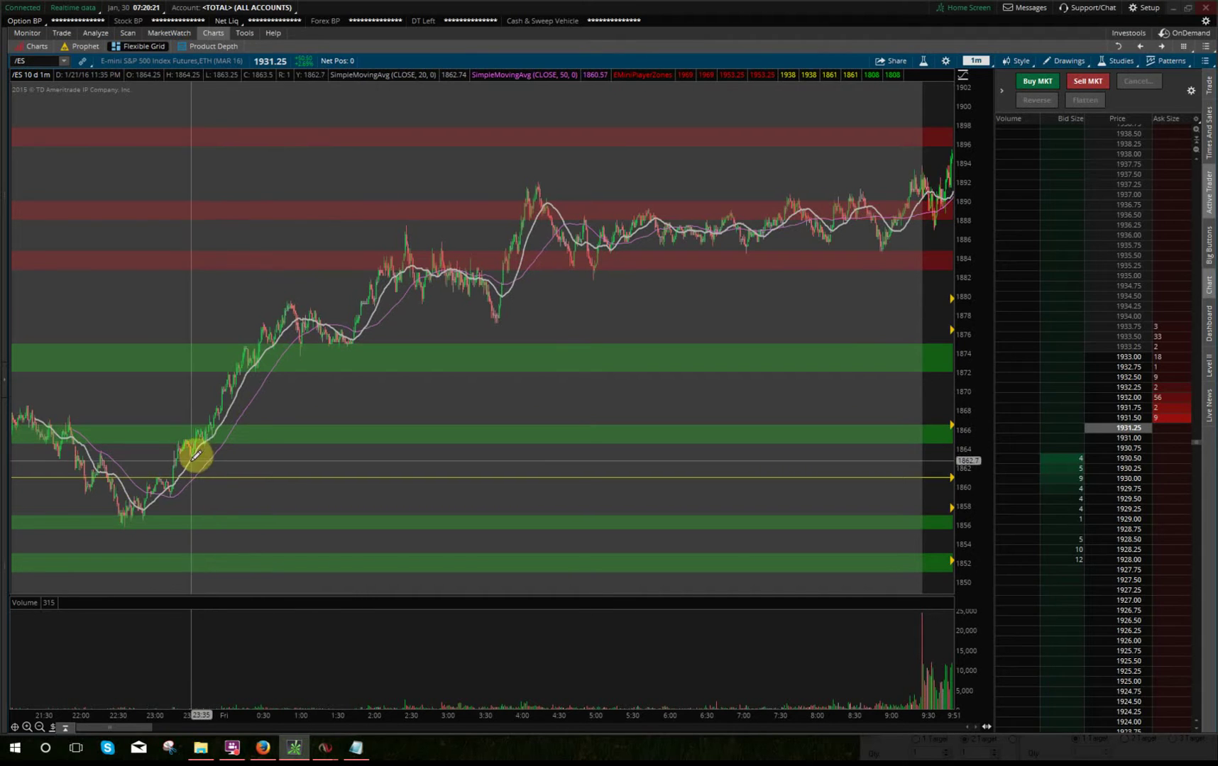
click(167, 470)
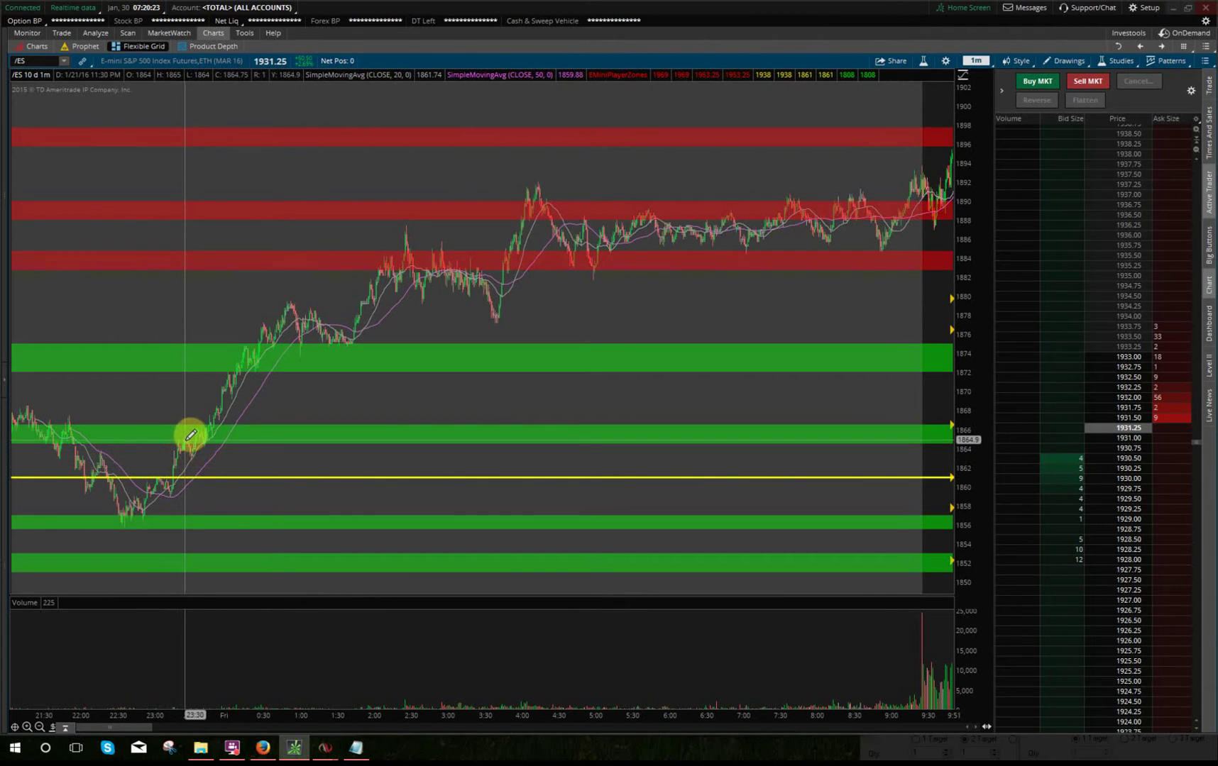
click(204, 462)
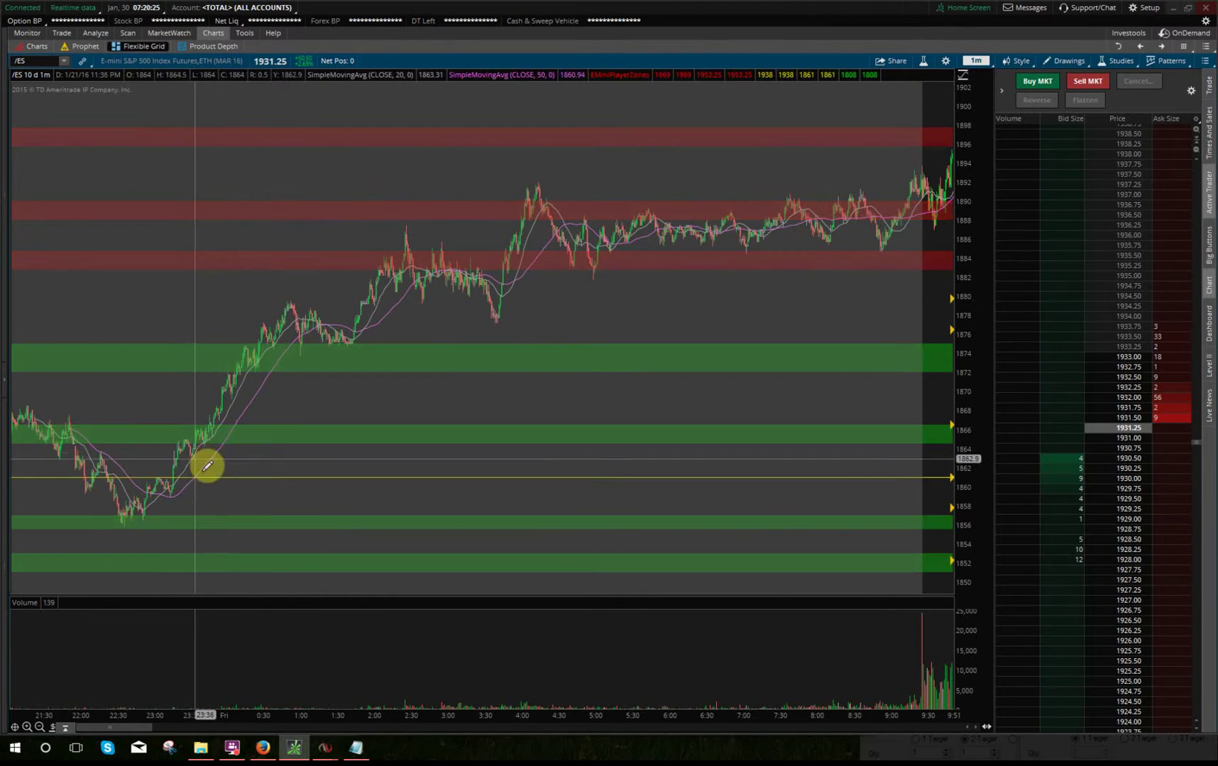
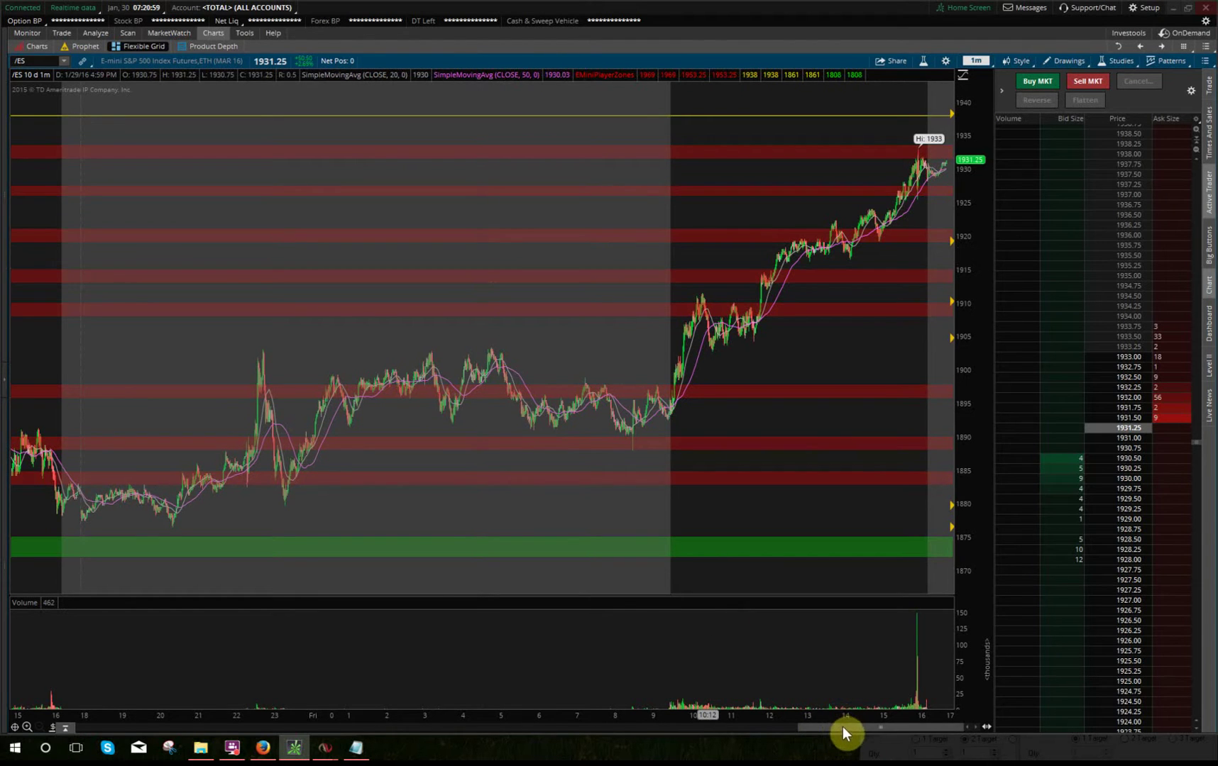
- Return to the start of the 1-minute data and enlarge the 21:15 to 1:30 rally through the green zones
scroll(831, 726, up, 3)
drag(830, 726, 757, 724)
drag(296, 713, 83, 730)
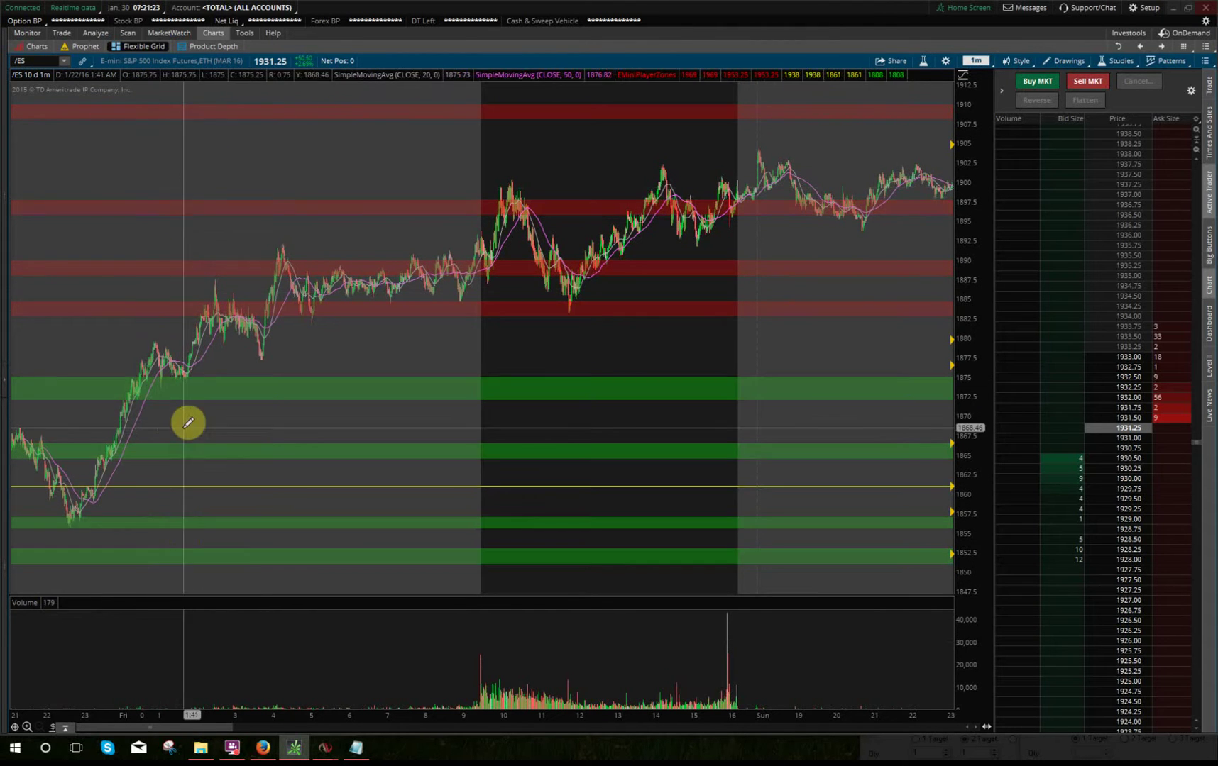
drag(504, 468, 69, 473)
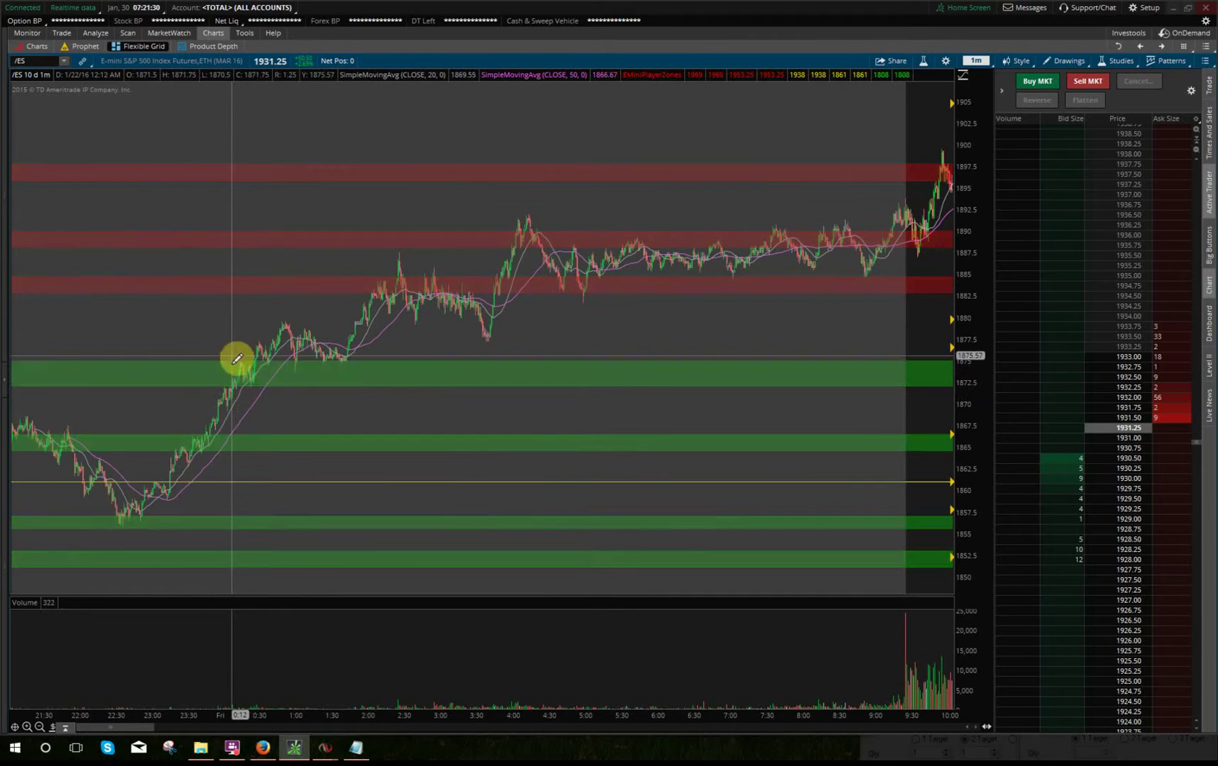
drag(332, 433, 19, 426)
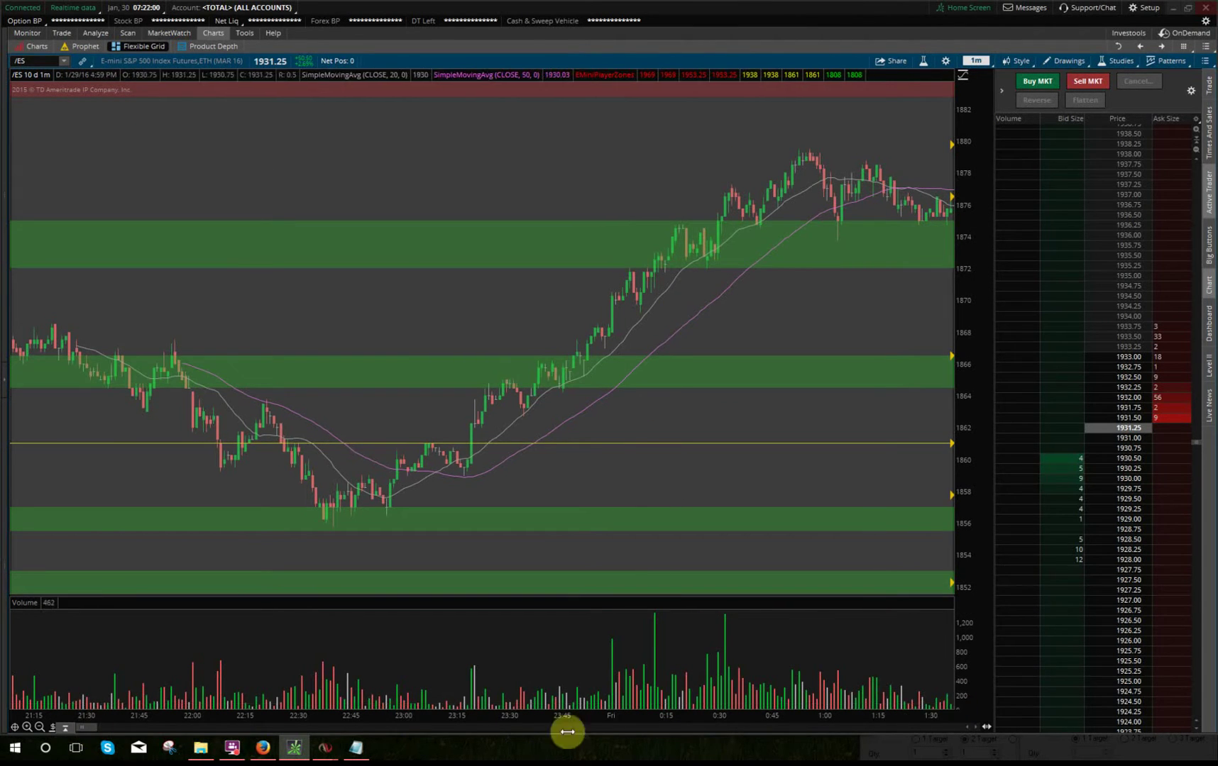
mouse_move(86, 729)
mouse_down()
mouse_move(100, 733)
mouse_move(73, 728)
mouse_up()
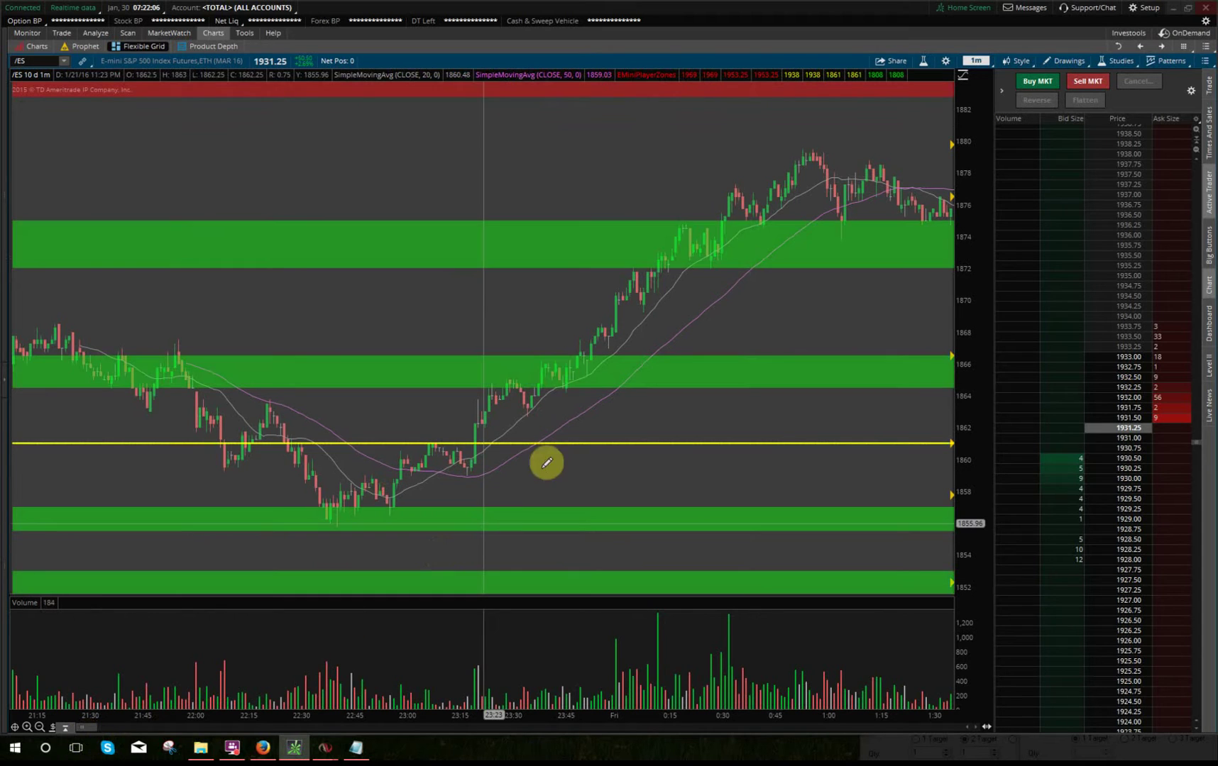
- Reread the Notepad rules on broken resistance and broken support, and return to the enlarged 1-minute chart
click(358, 753)
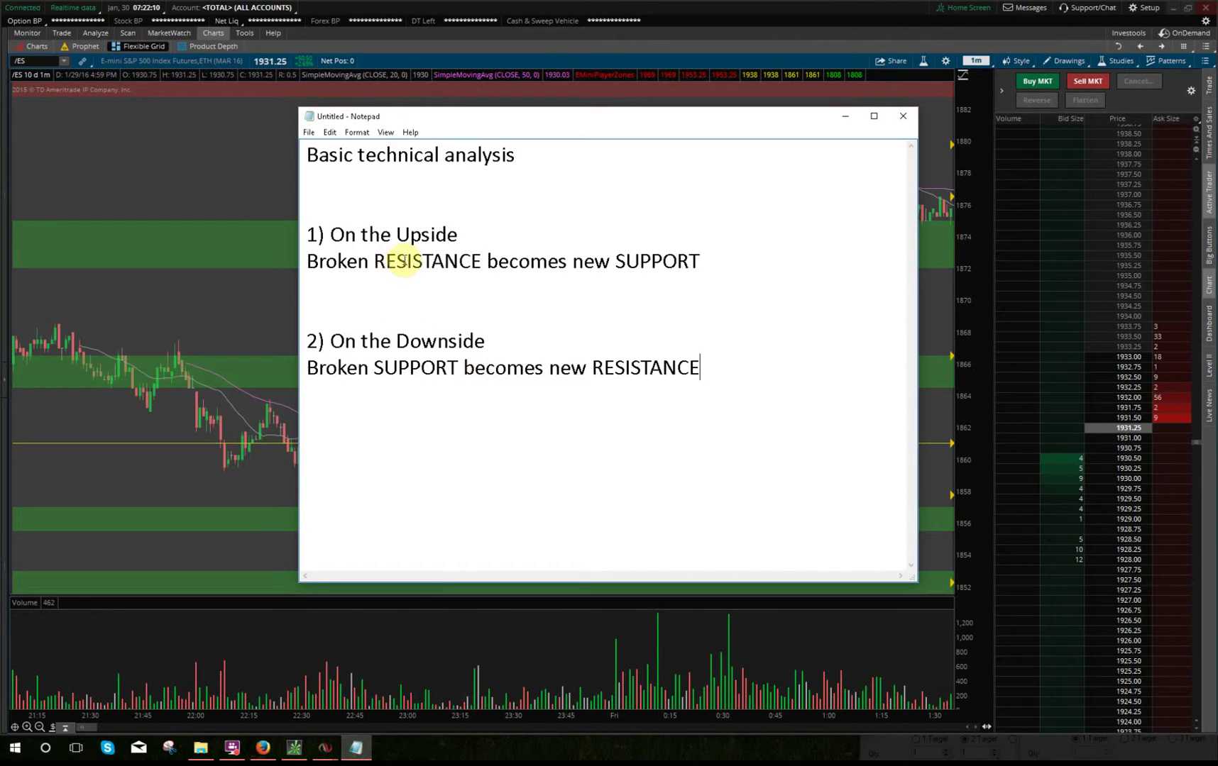
click(697, 30)
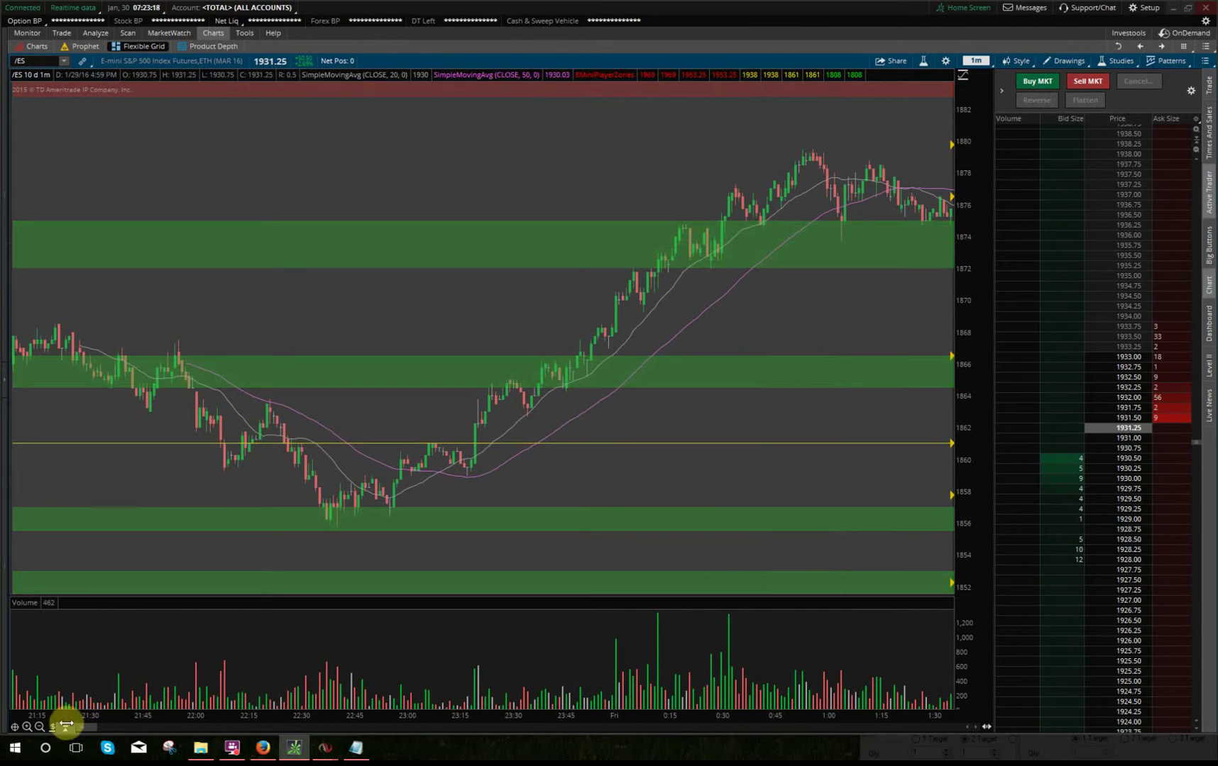
- Follow the 1/22 overnight rally forward to about 5:45, and restore the zoomed-out view from the start of the data
drag(978, 731, 978, 731)
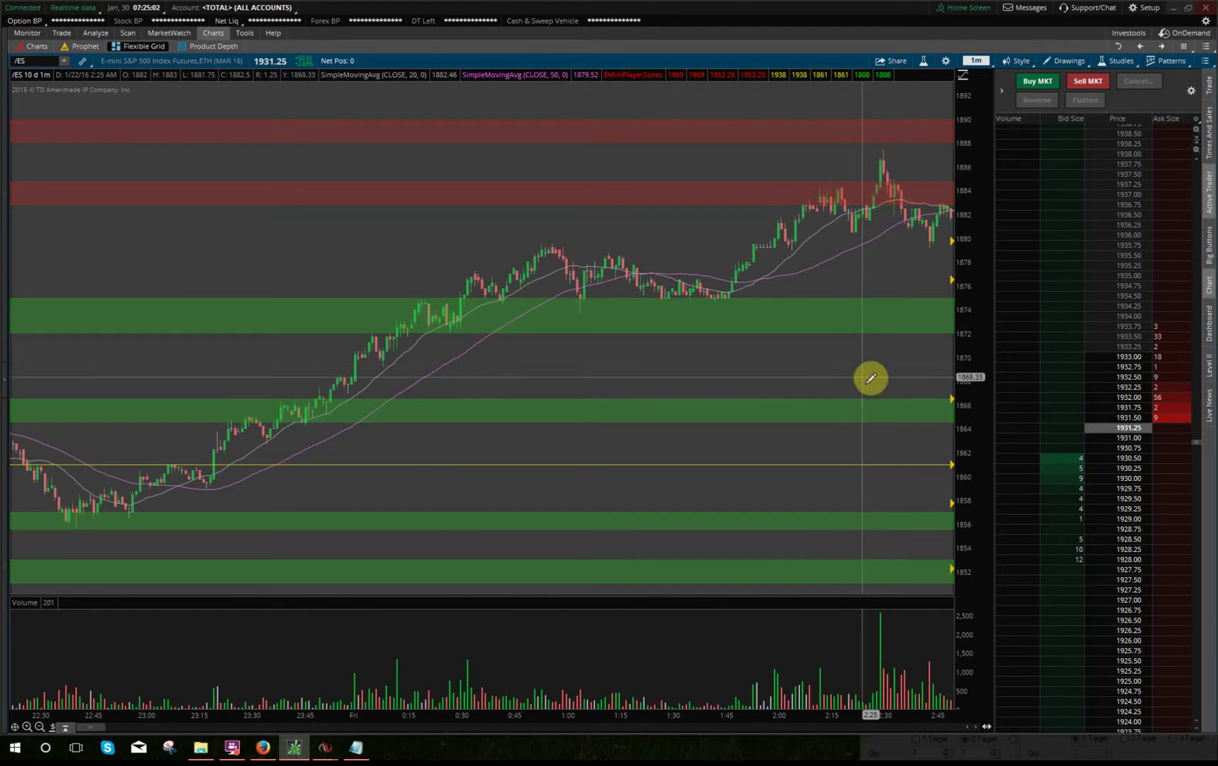
drag(96, 726, 111, 725)
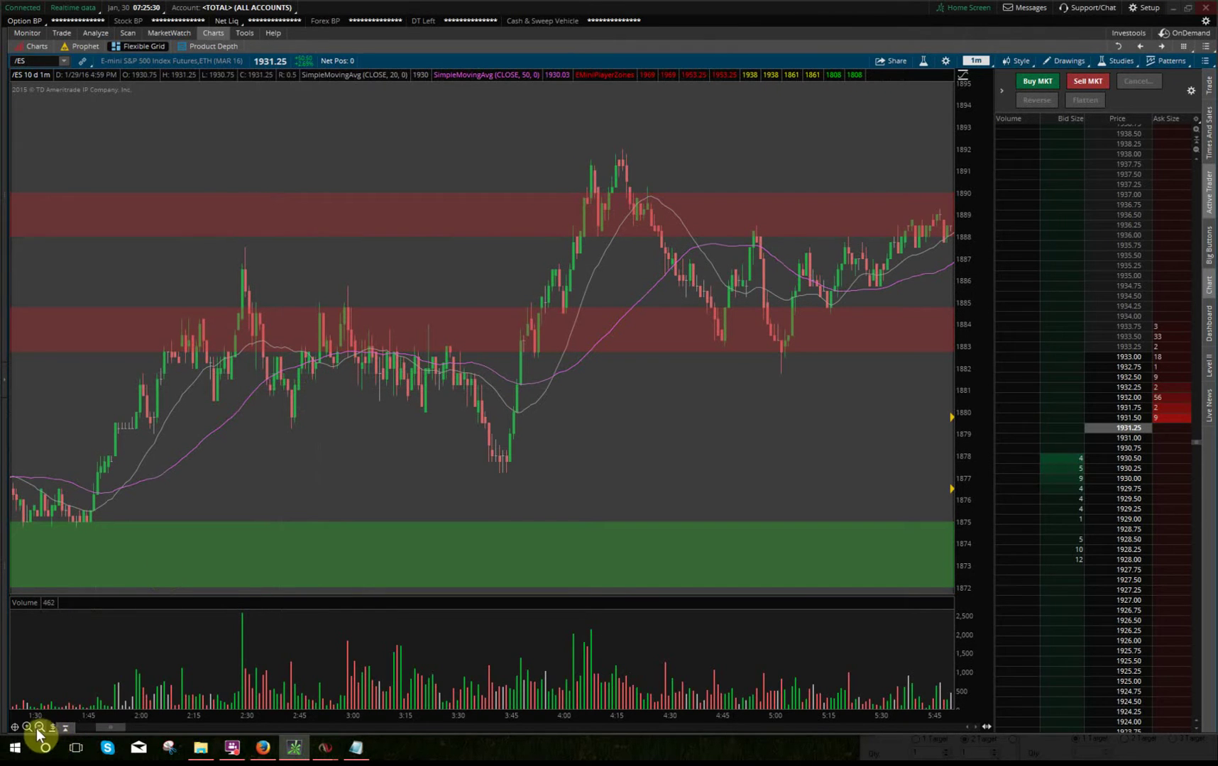
click(40, 728)
click(40, 728)
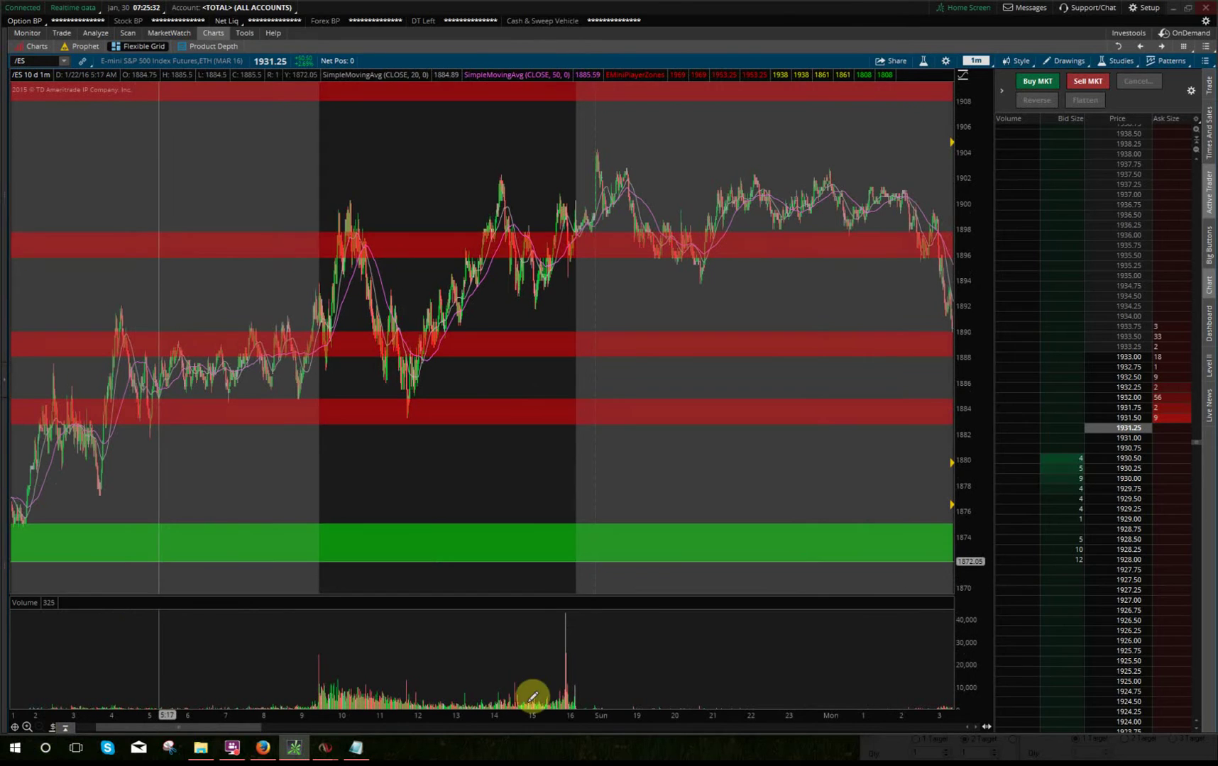
click(62, 728)
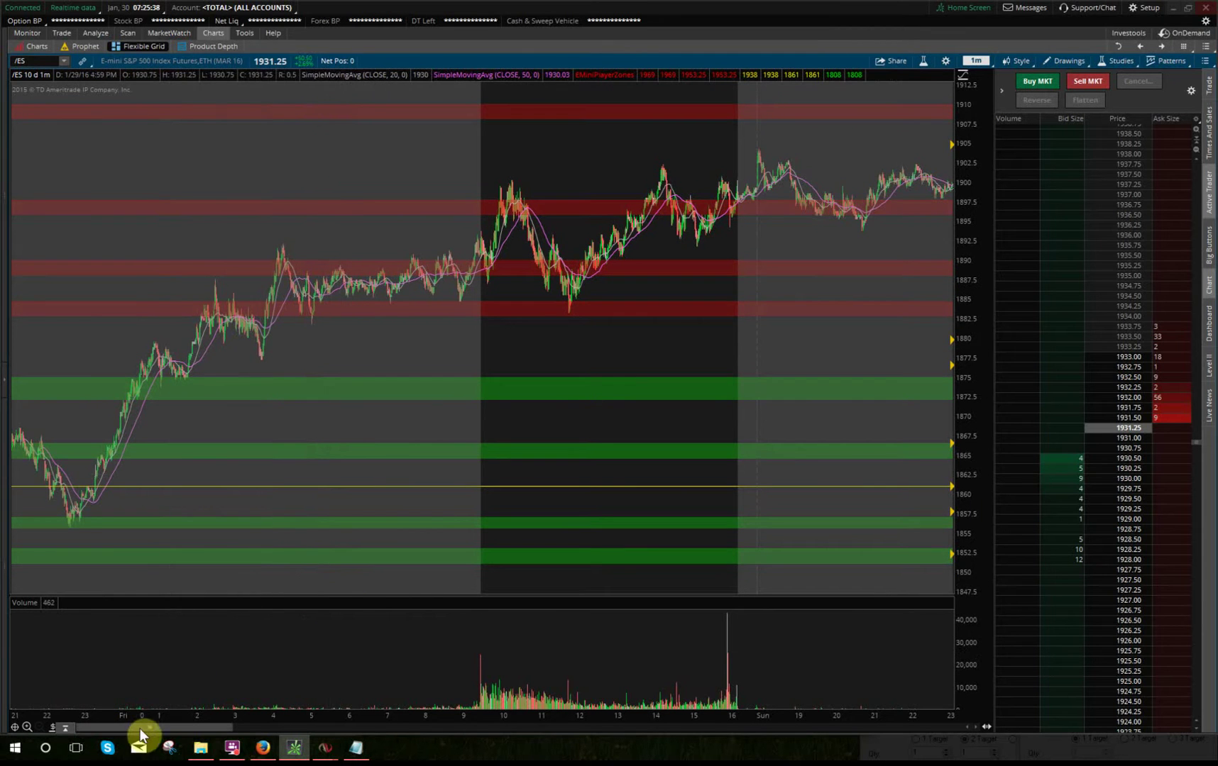
- Examine how price moves between the two lowest red zones on 1/22, enlarging the 3:30 to 6:05 stretch
mouse_move(222, 269)
mouse_down()
mouse_move(388, 252)
mouse_move(422, 293)
mouse_move(531, 300)
mouse_up()
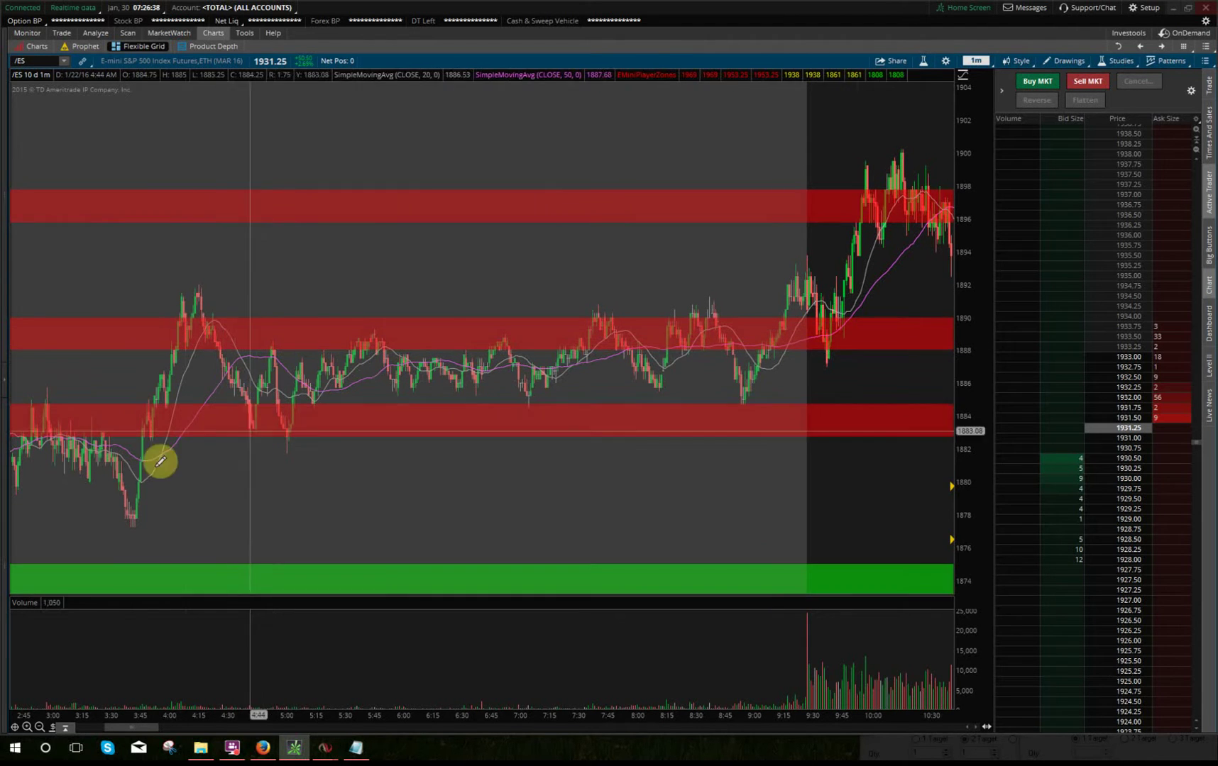
click(39, 726)
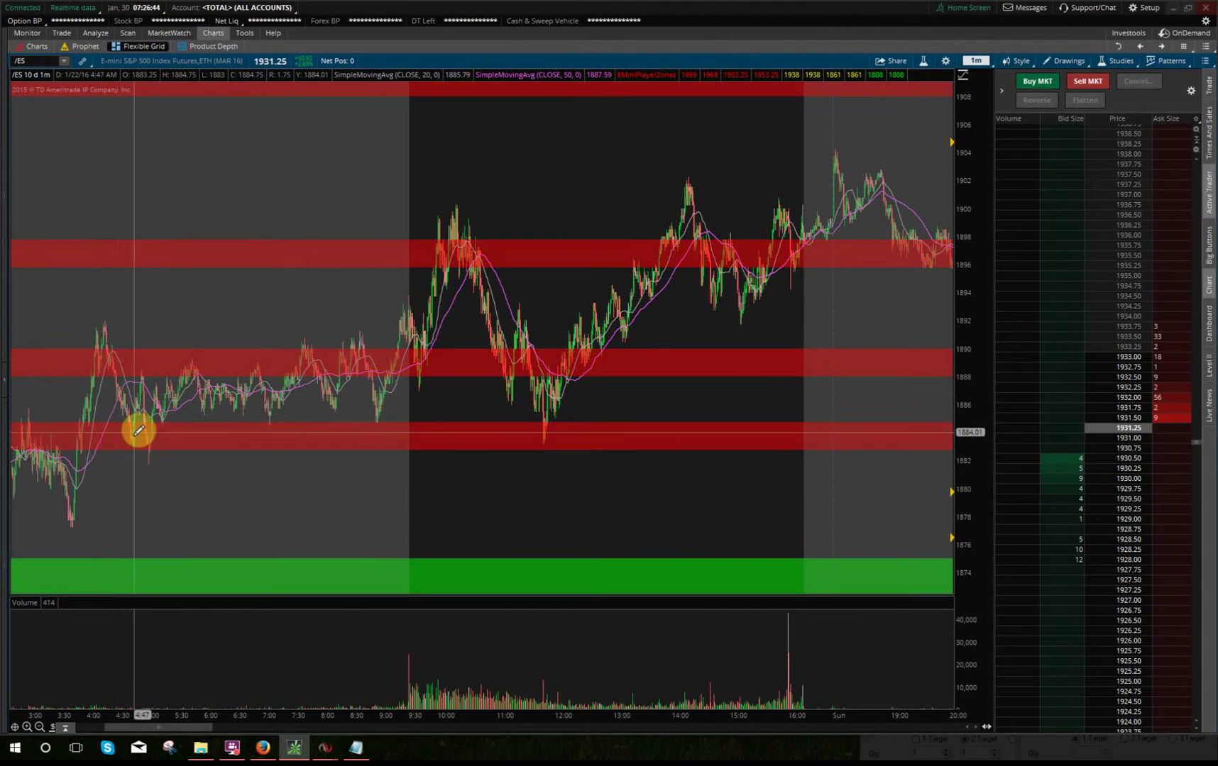
drag(59, 422, 215, 425)
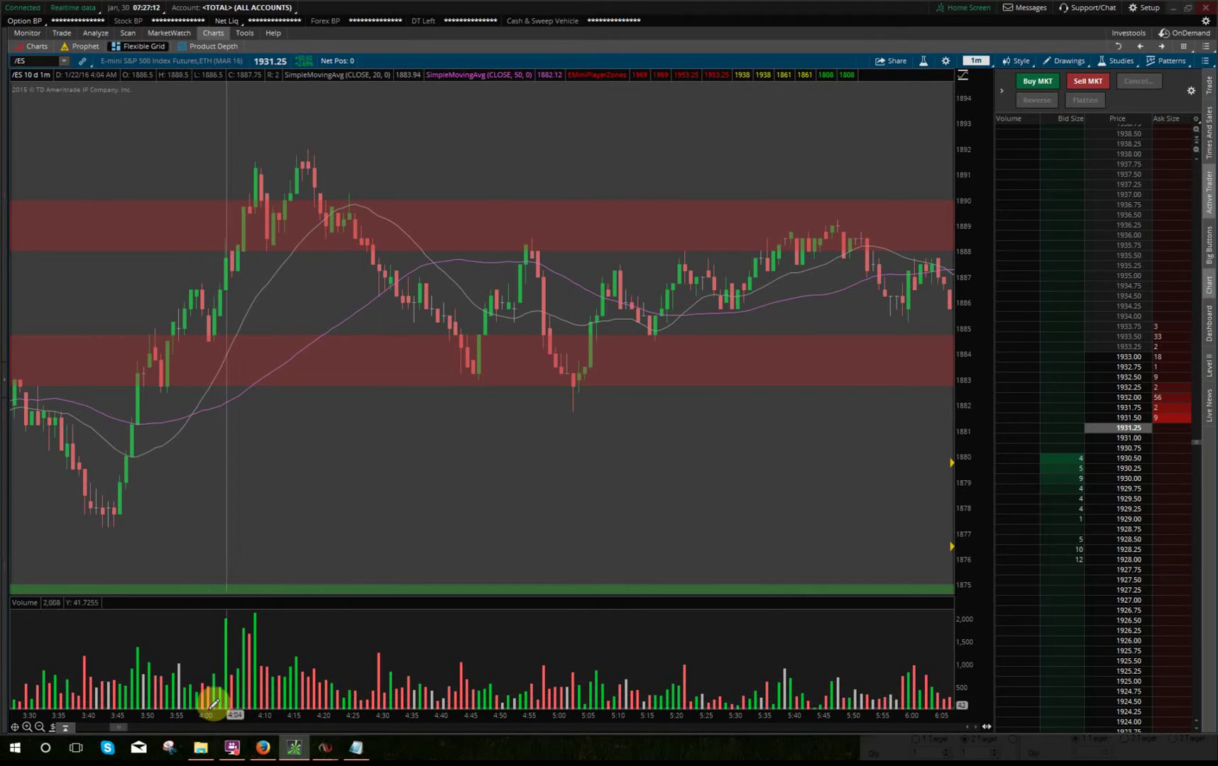
- Follow price across the red zones from the 1/22 morning session to the evening of 1/24
drag(117, 727, 151, 734)
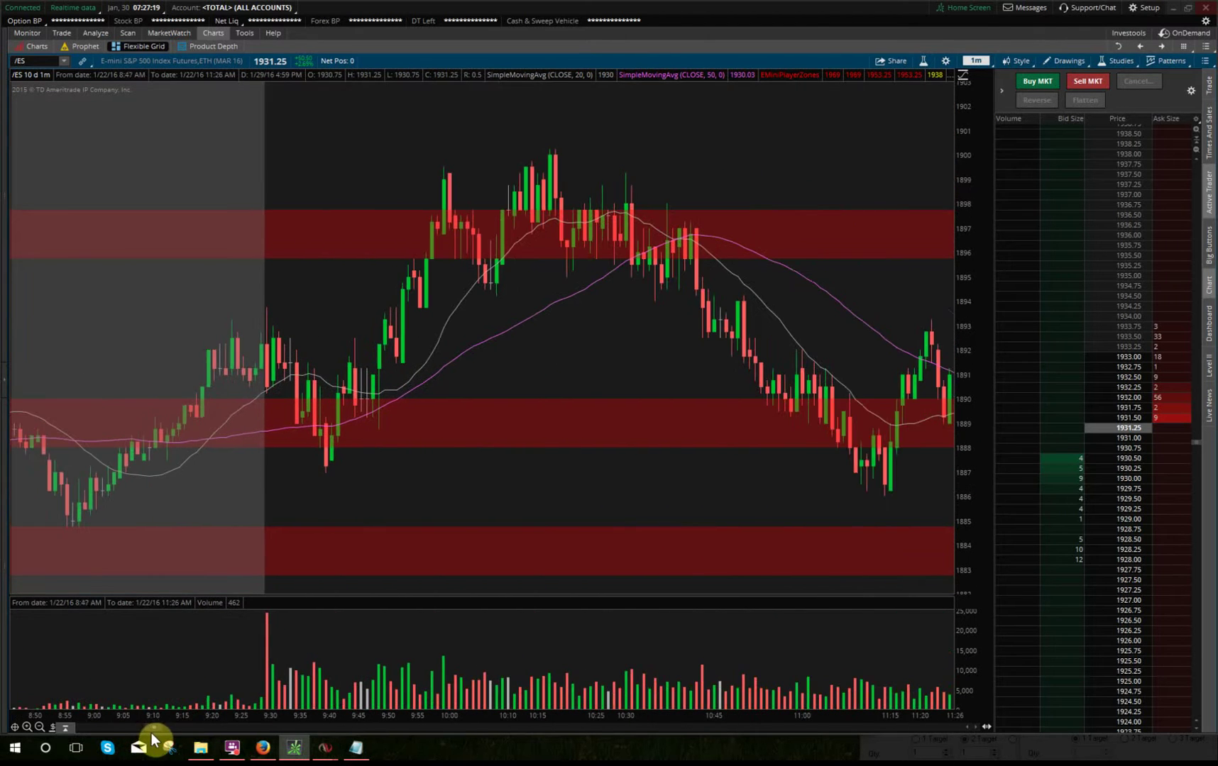
click(38, 725)
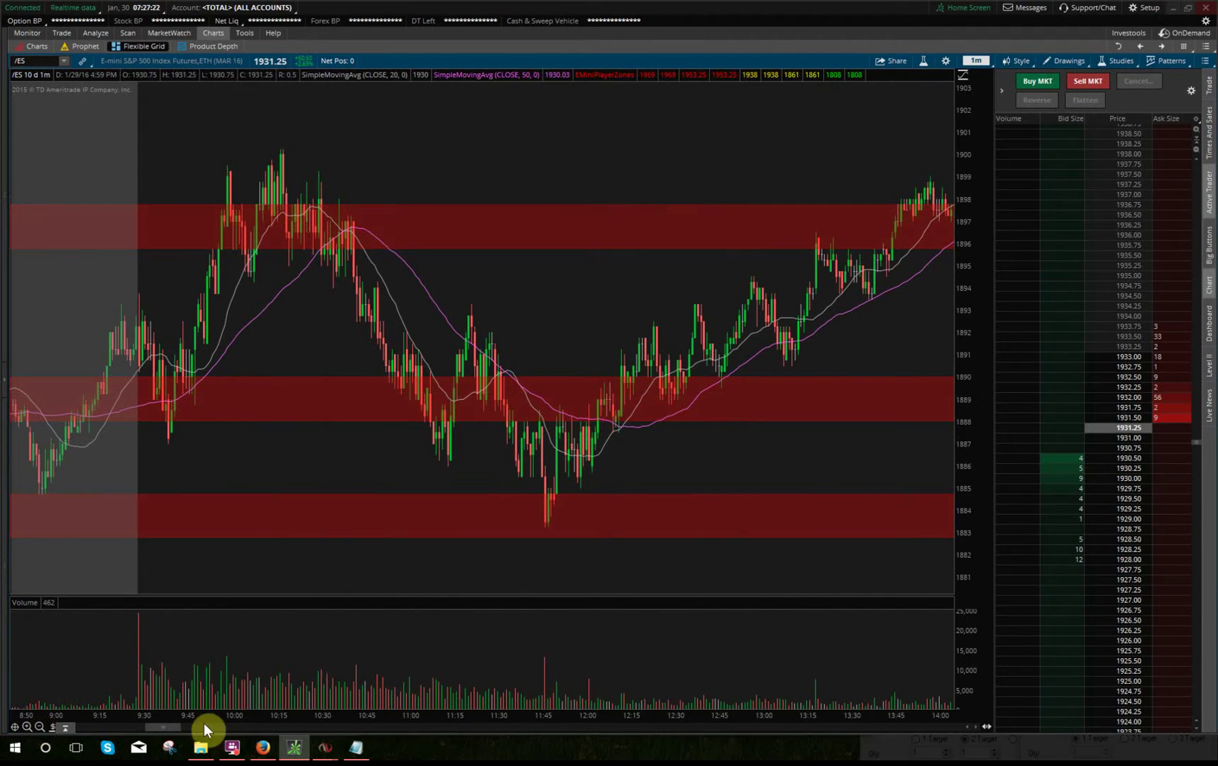
drag(163, 727, 171, 726)
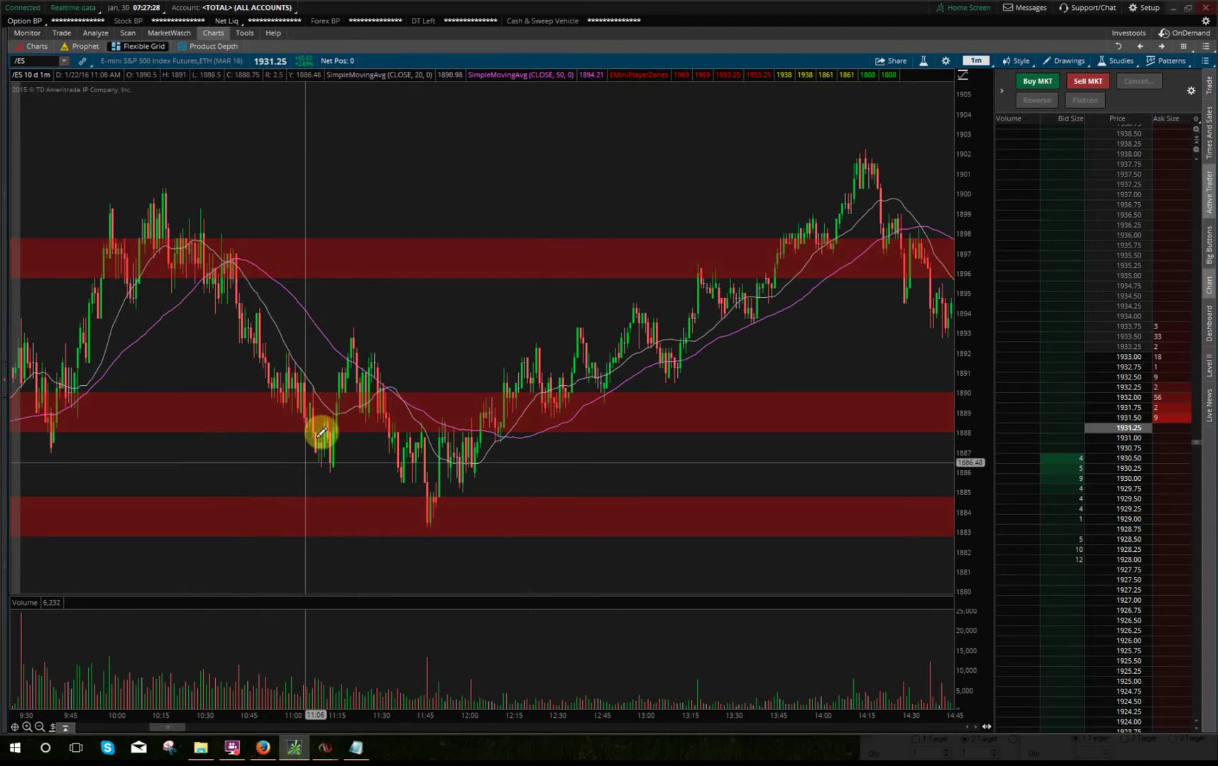
drag(164, 726, 180, 729)
drag(190, 731, 214, 736)
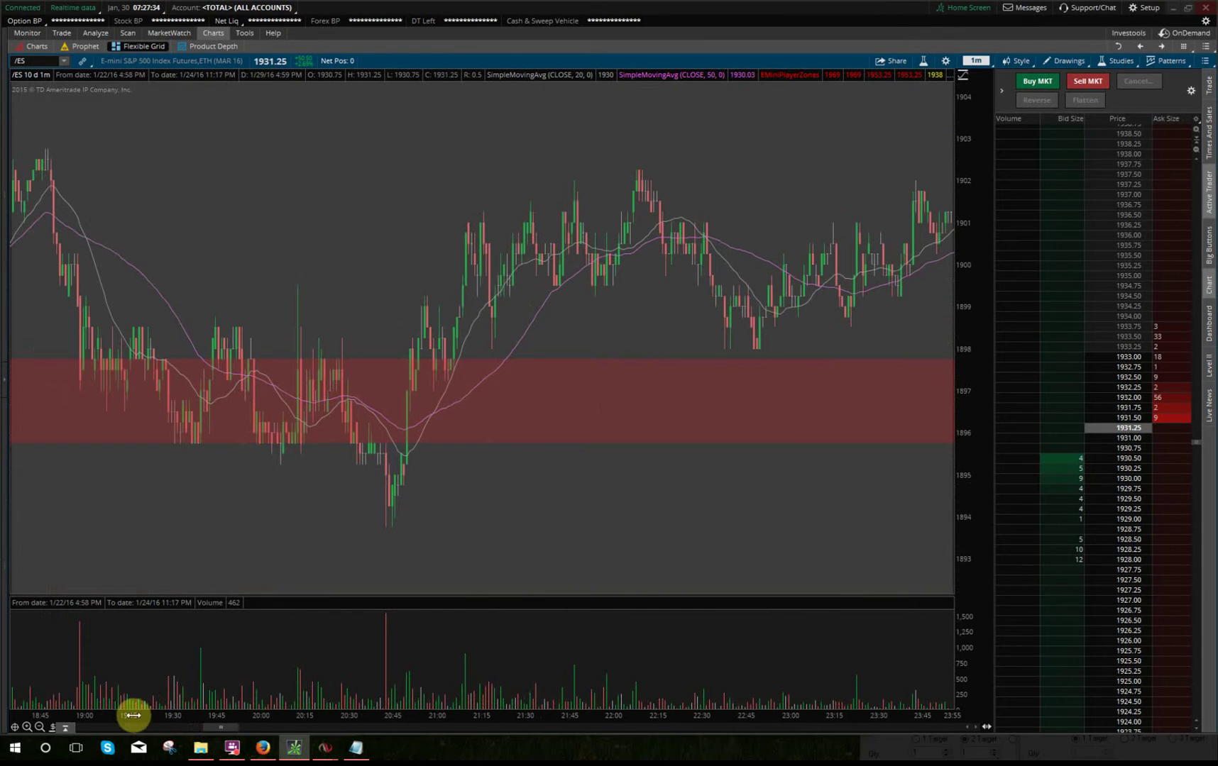
- Zoom out and move the chart forward to examine the decline and recovery through the zones on 1/25 to 1/26
click(40, 725)
click(39, 725)
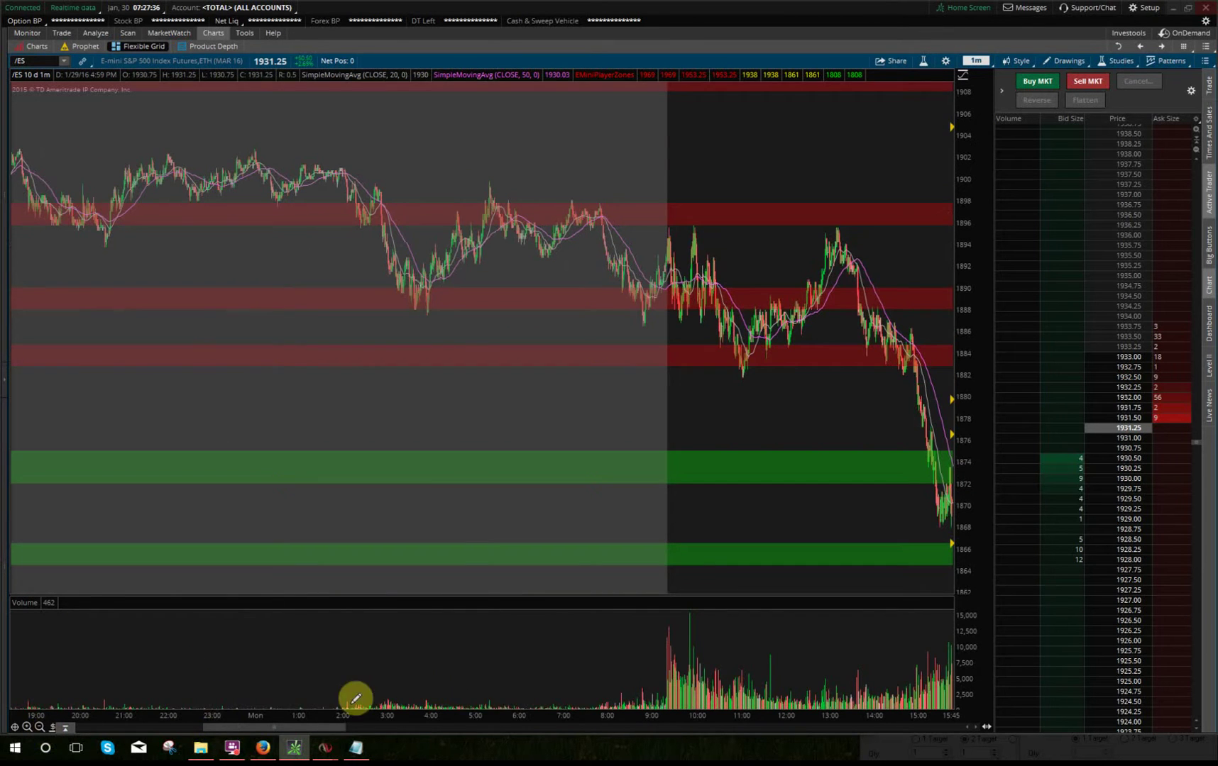
drag(378, 739, 478, 733)
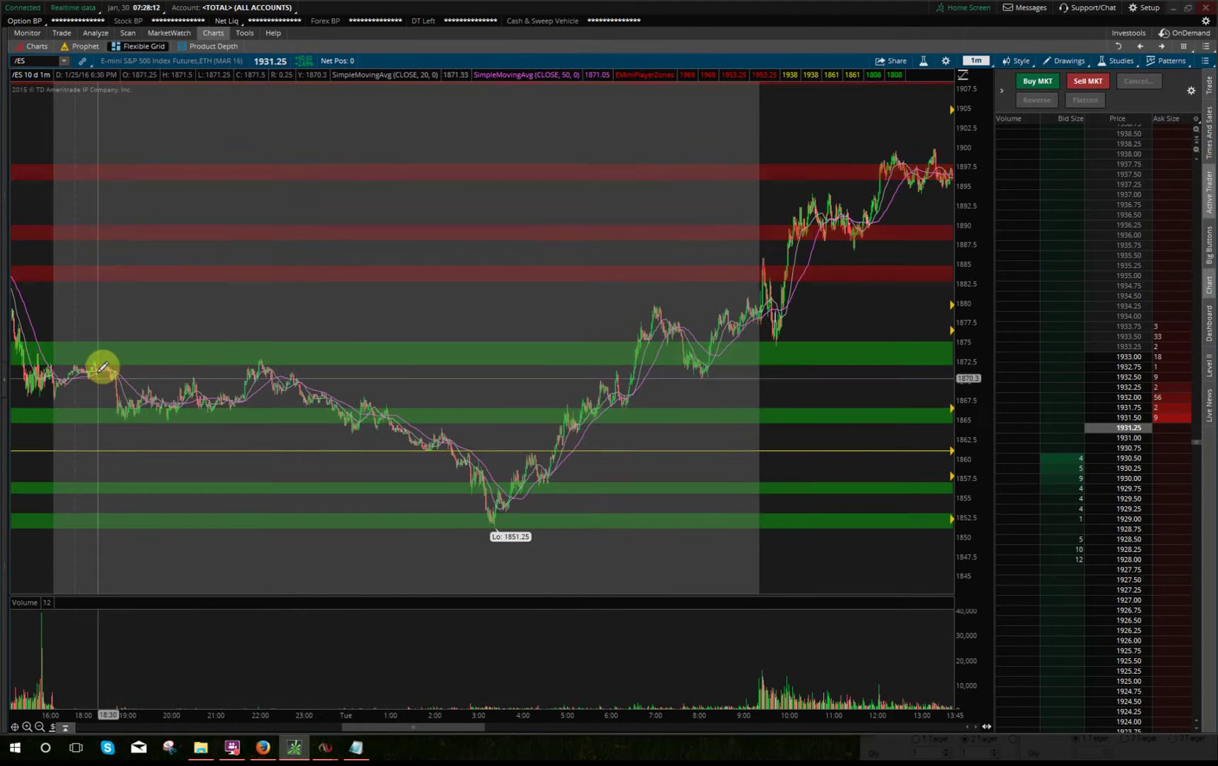
- Examine how price behaves between the two upper green zones on 1/25, enlarging the 15:30 to 23:00 stretch
click(190, 451)
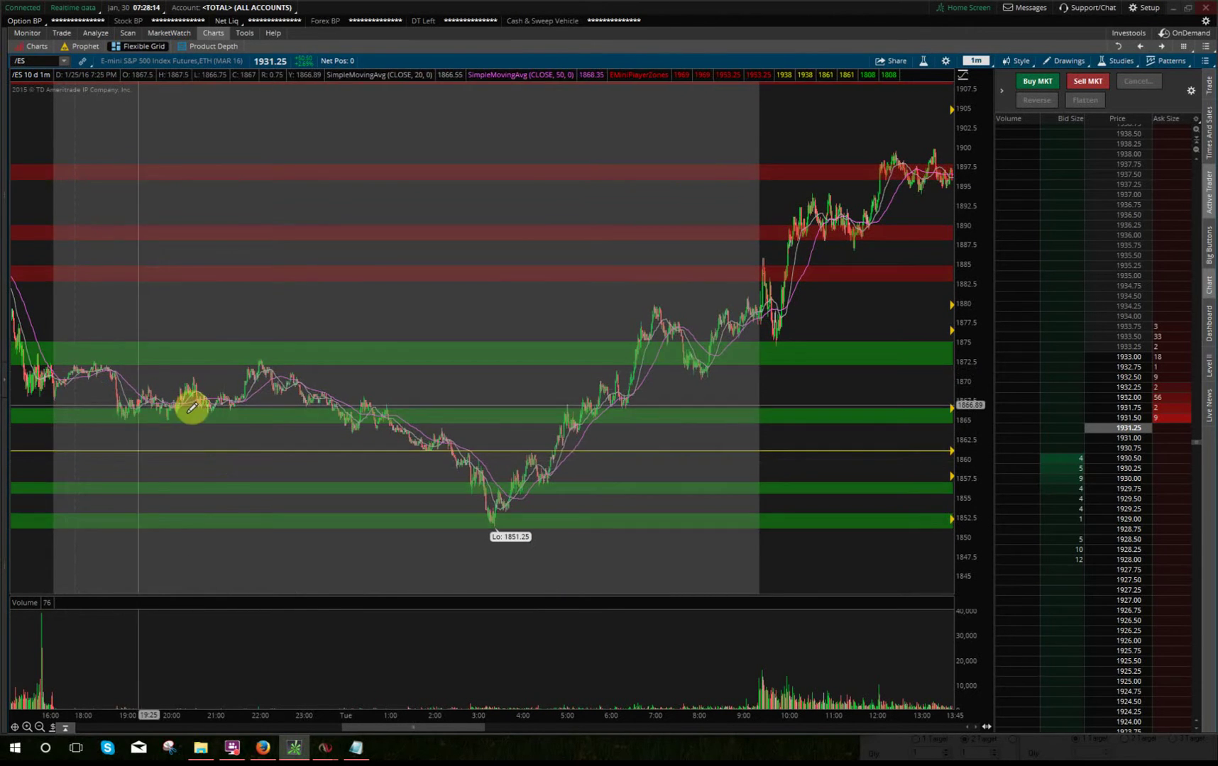
click(182, 424)
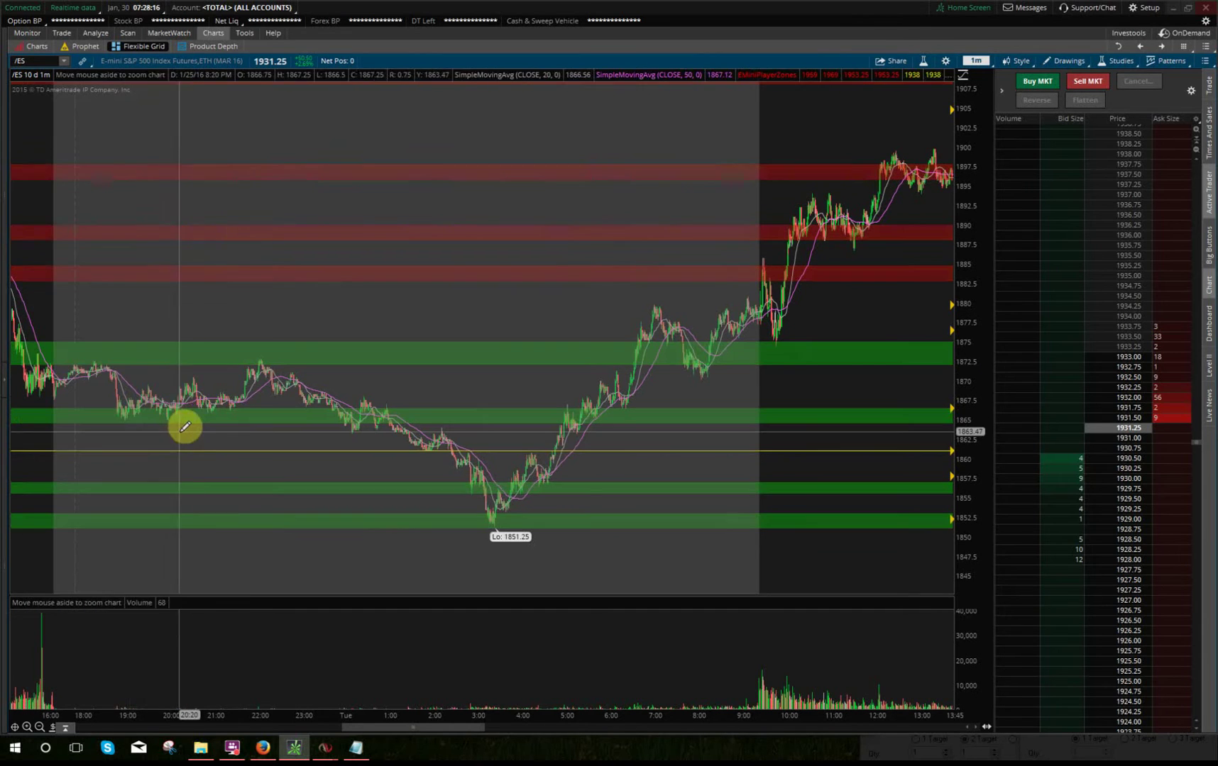
drag(468, 726, 422, 729)
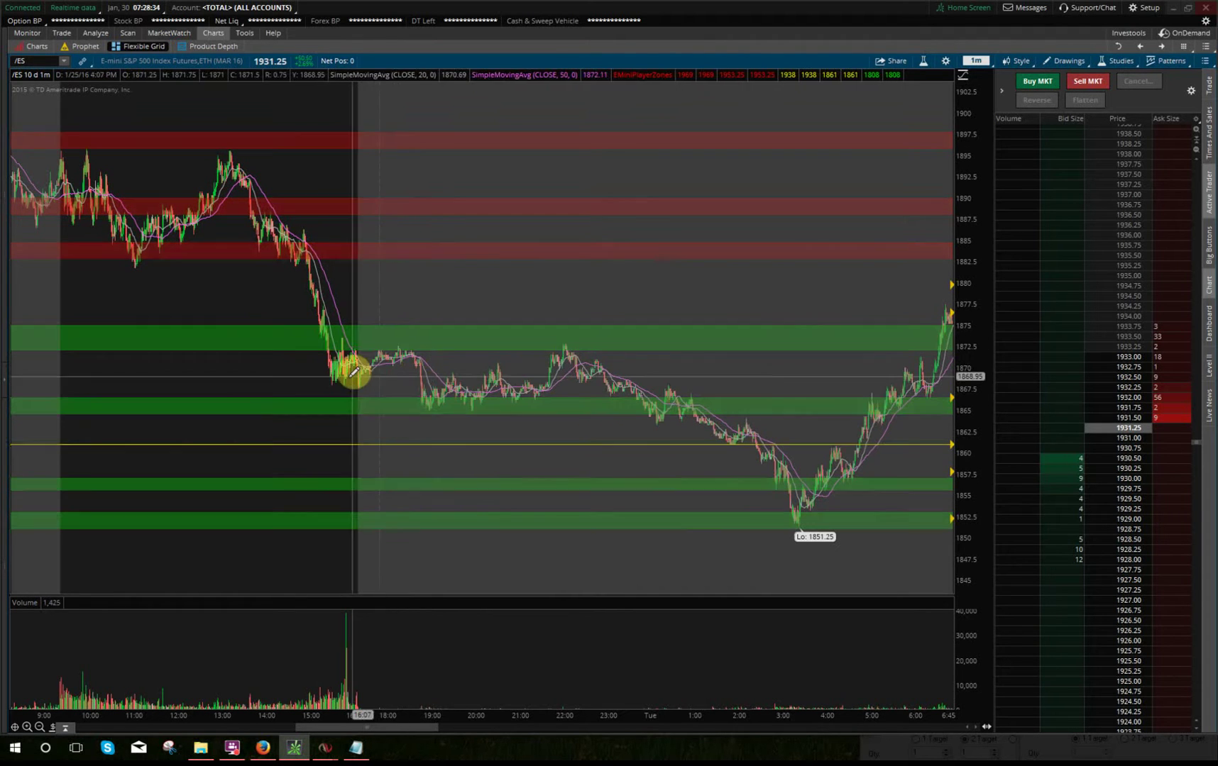
drag(648, 377, 323, 358)
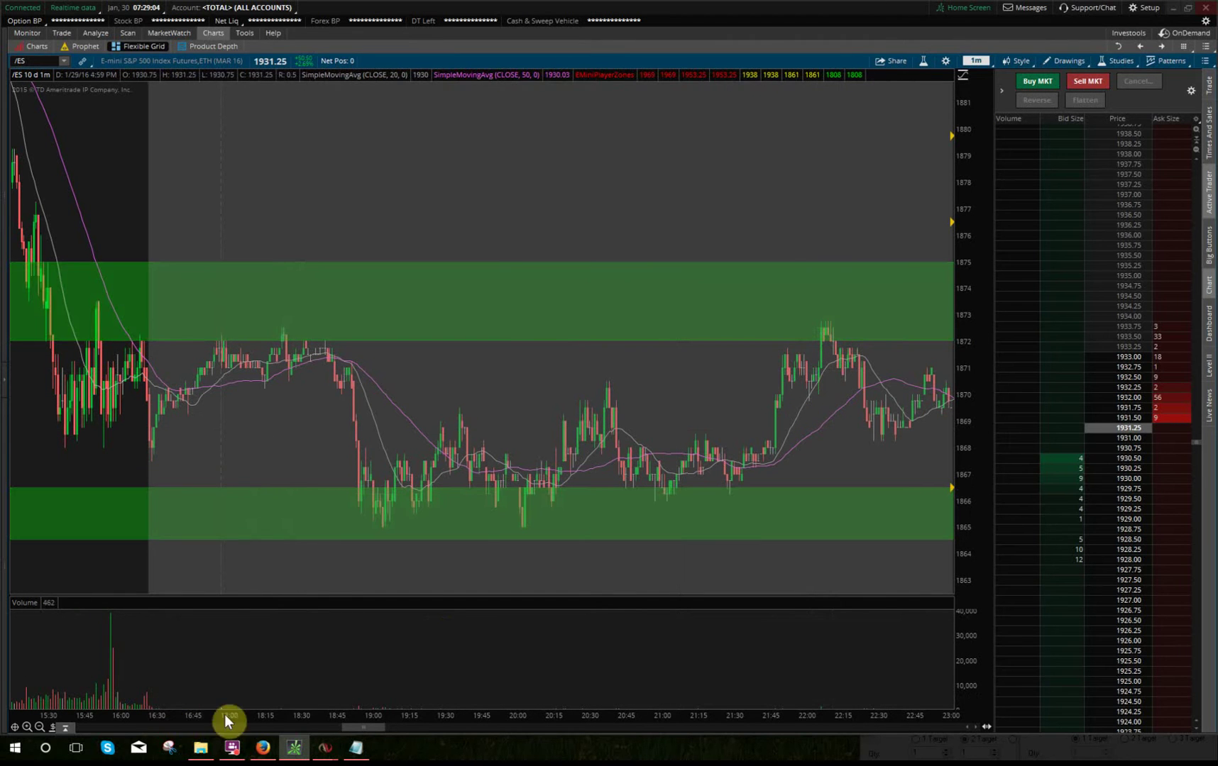
- Follow price forward from late evening on 1/25 through the overnight low and recovery to 9:30 on 1/26
drag(361, 727, 403, 731)
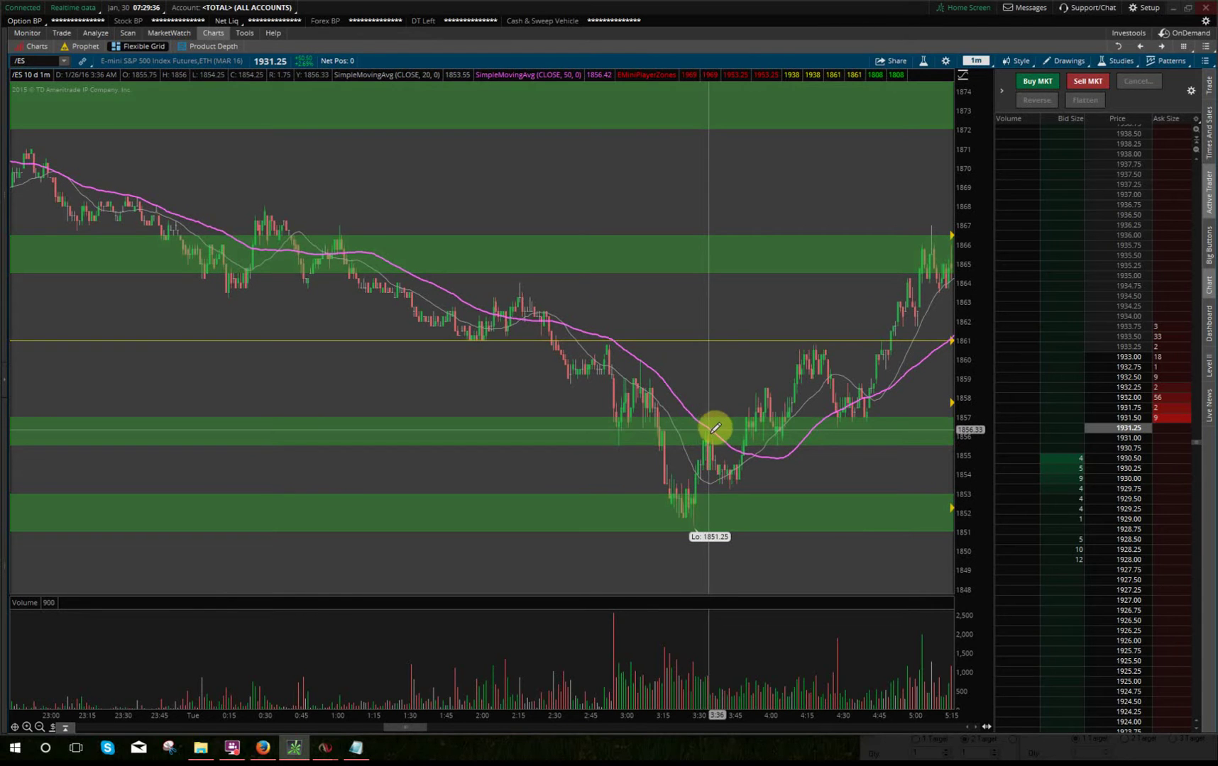
drag(406, 725, 421, 728)
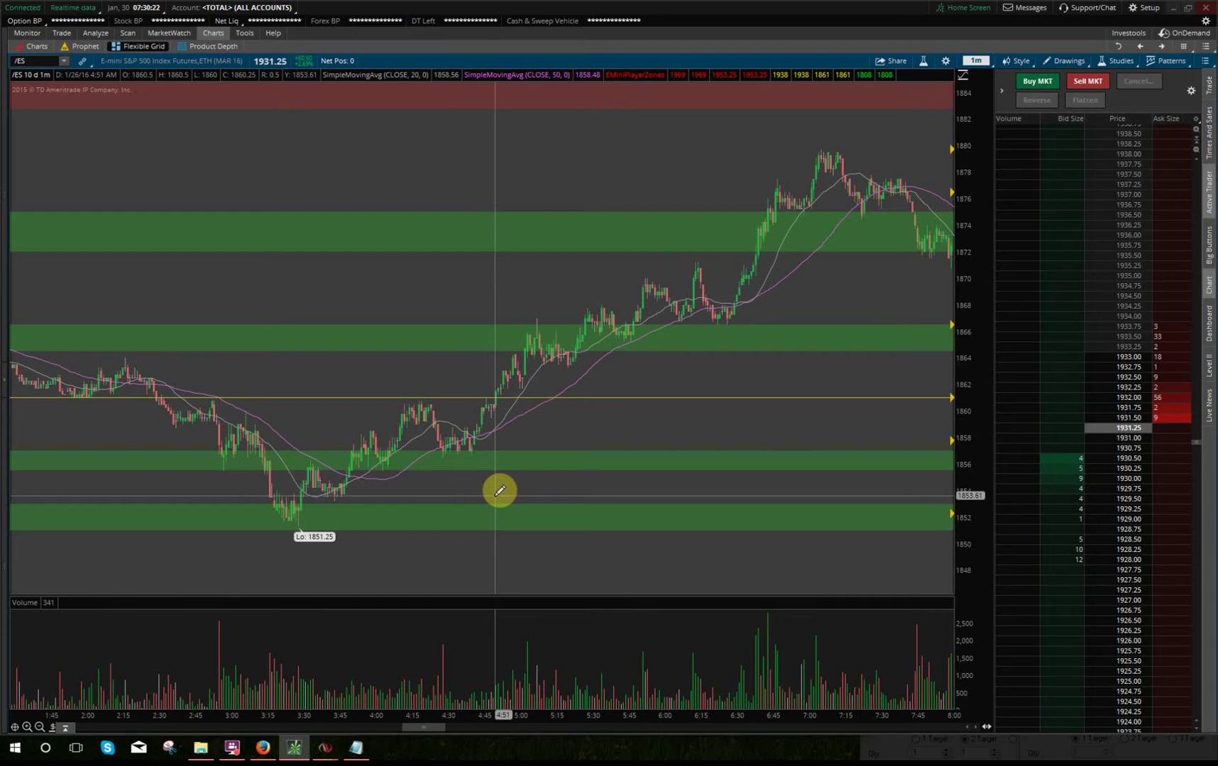
drag(421, 727, 432, 731)
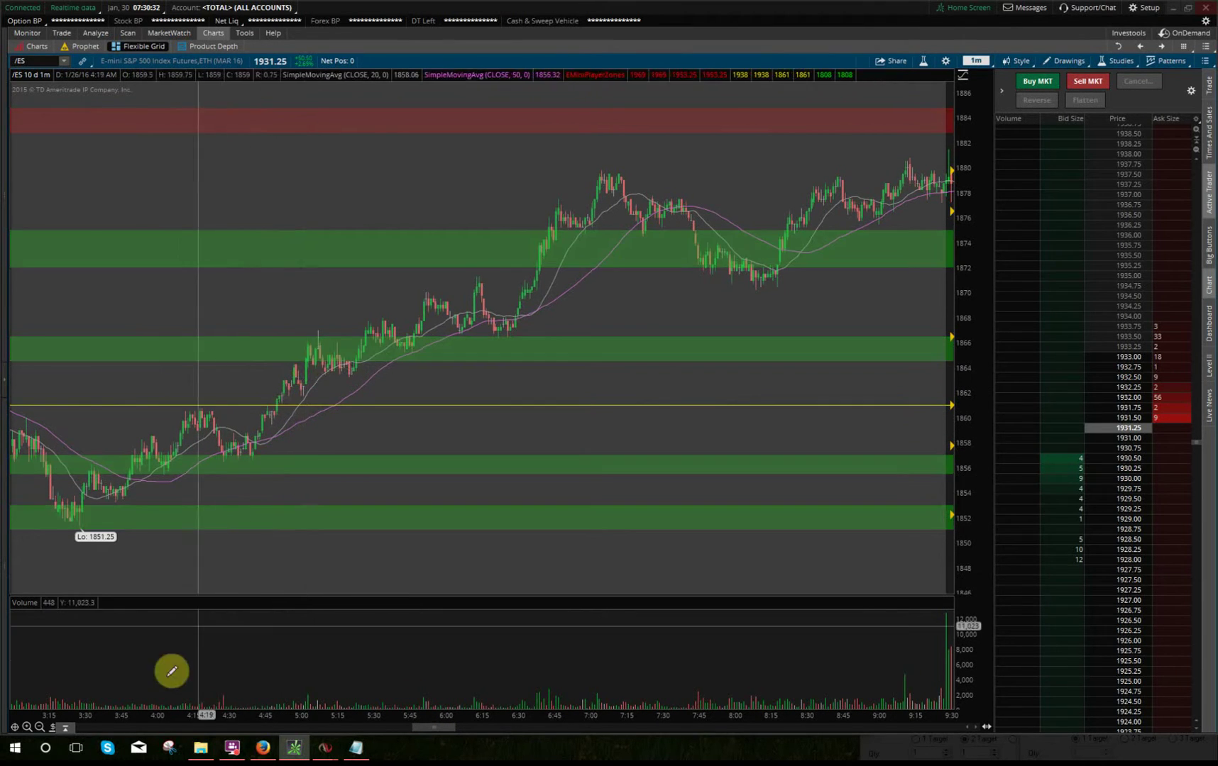
- Review the whole 1/25 to 1/26 decline and recovery zoomed out, and enlarge the 1/26 rally from about 4:30 to 15:00
click(38, 727)
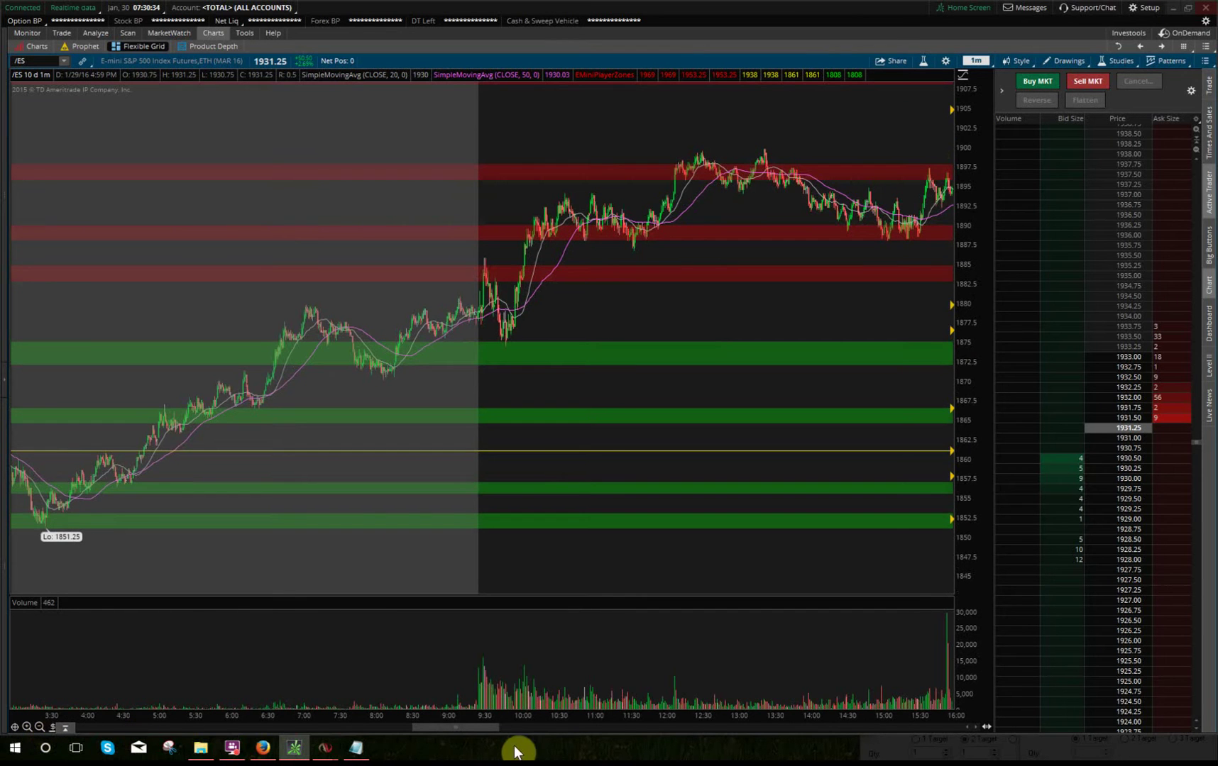
drag(467, 731, 421, 731)
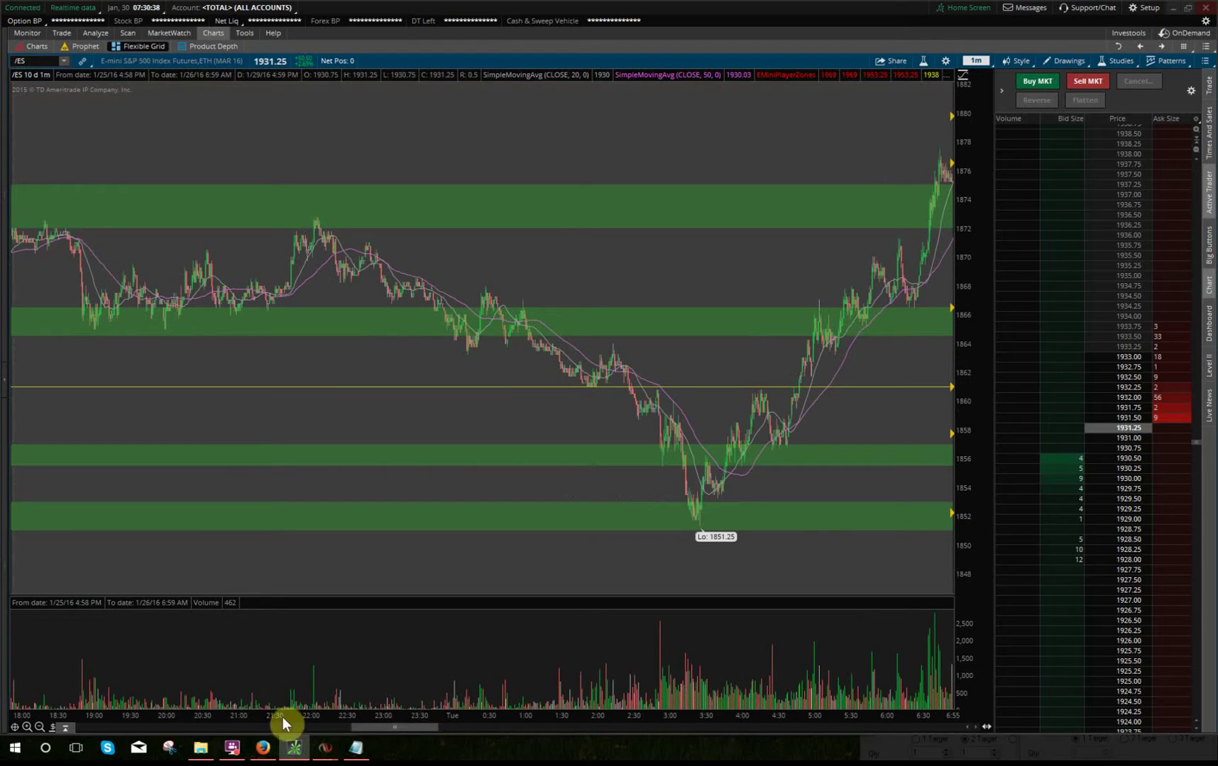
click(39, 728)
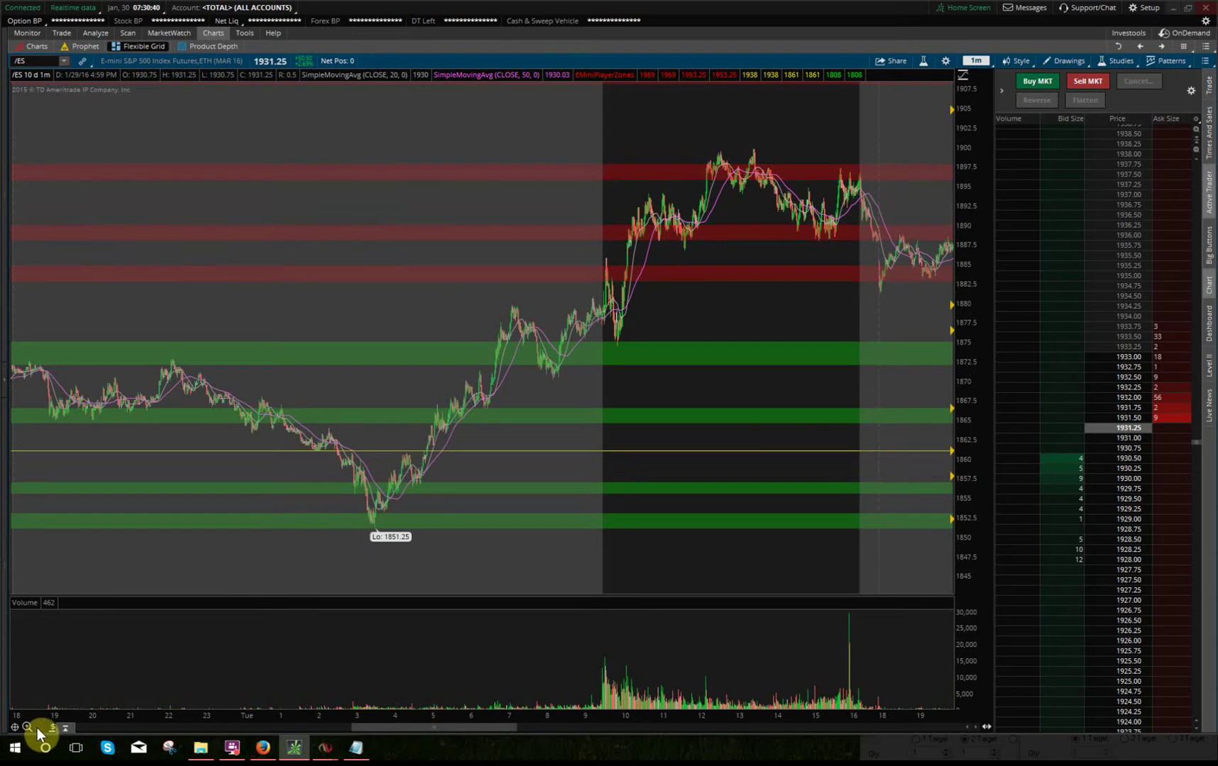
drag(429, 727, 403, 724)
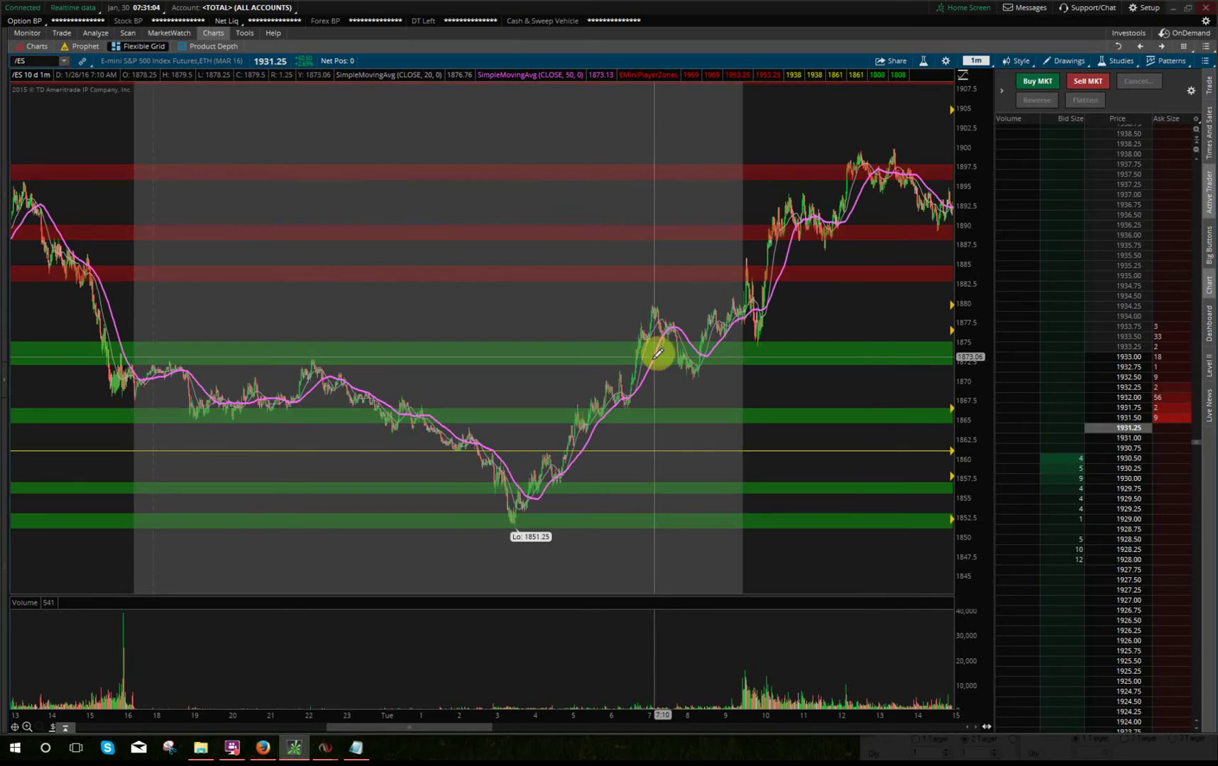
drag(543, 394, 970, 399)
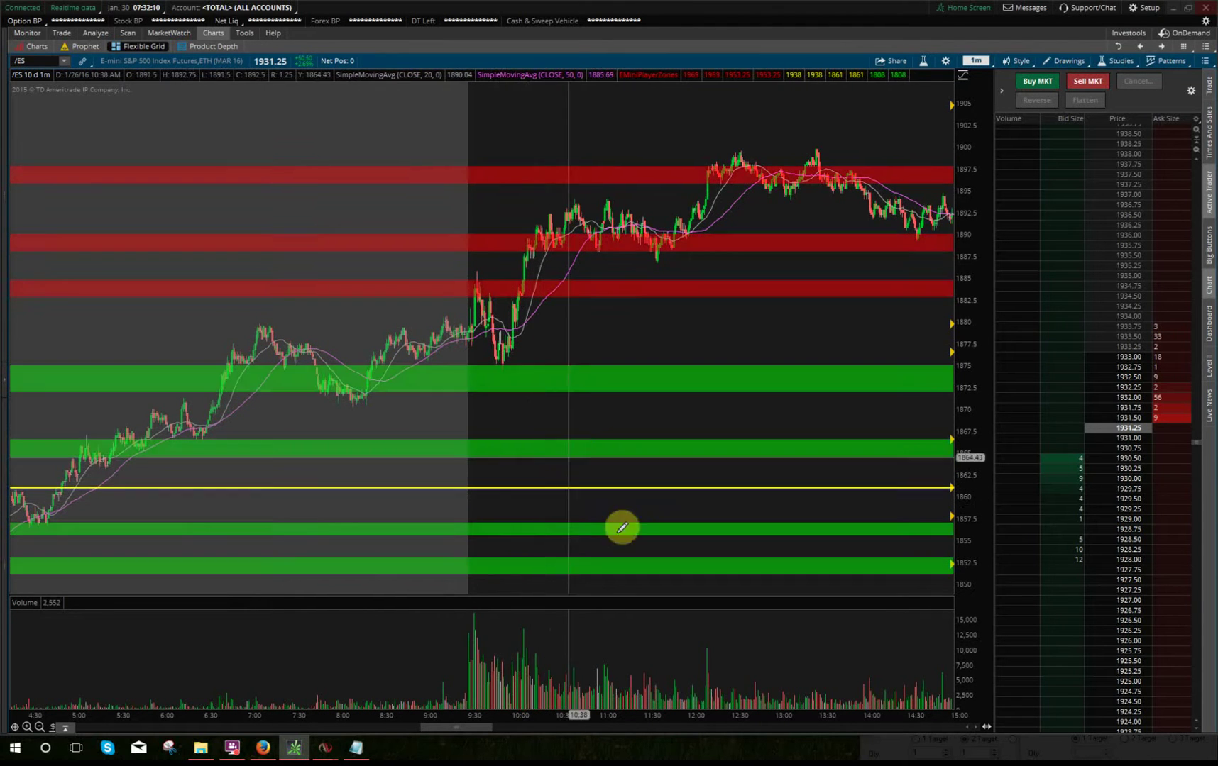
- Look over the 1/28 to 1/29 price action through the latest data, and enlarge the stretch from 15:30 on 1/28 to 1:15
drag(467, 728, 859, 753)
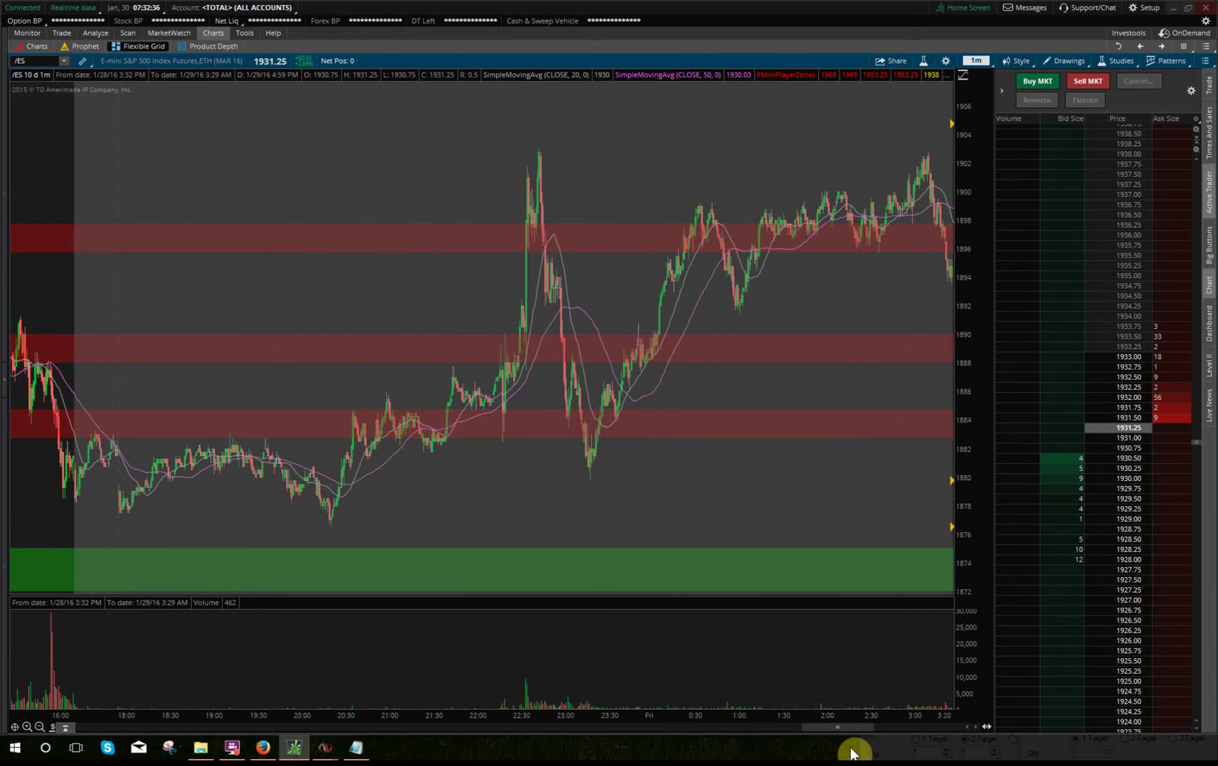
click(38, 727)
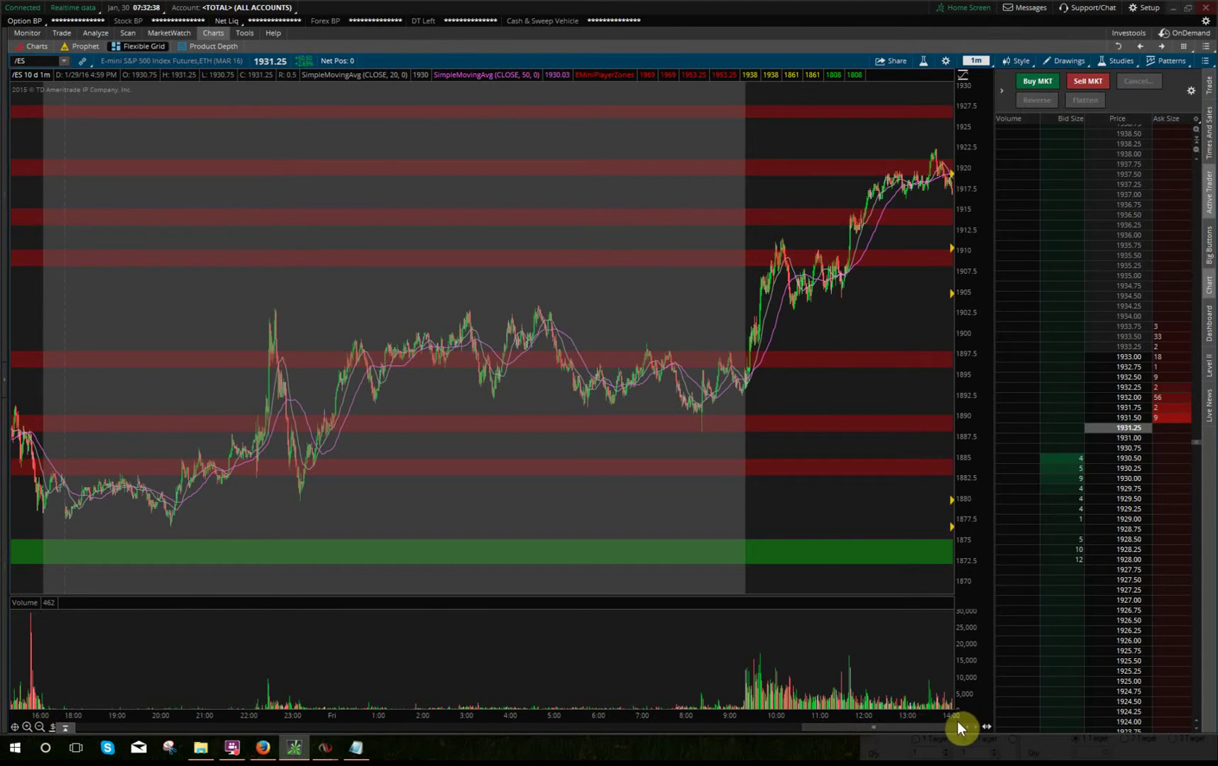
drag(946, 727, 976, 724)
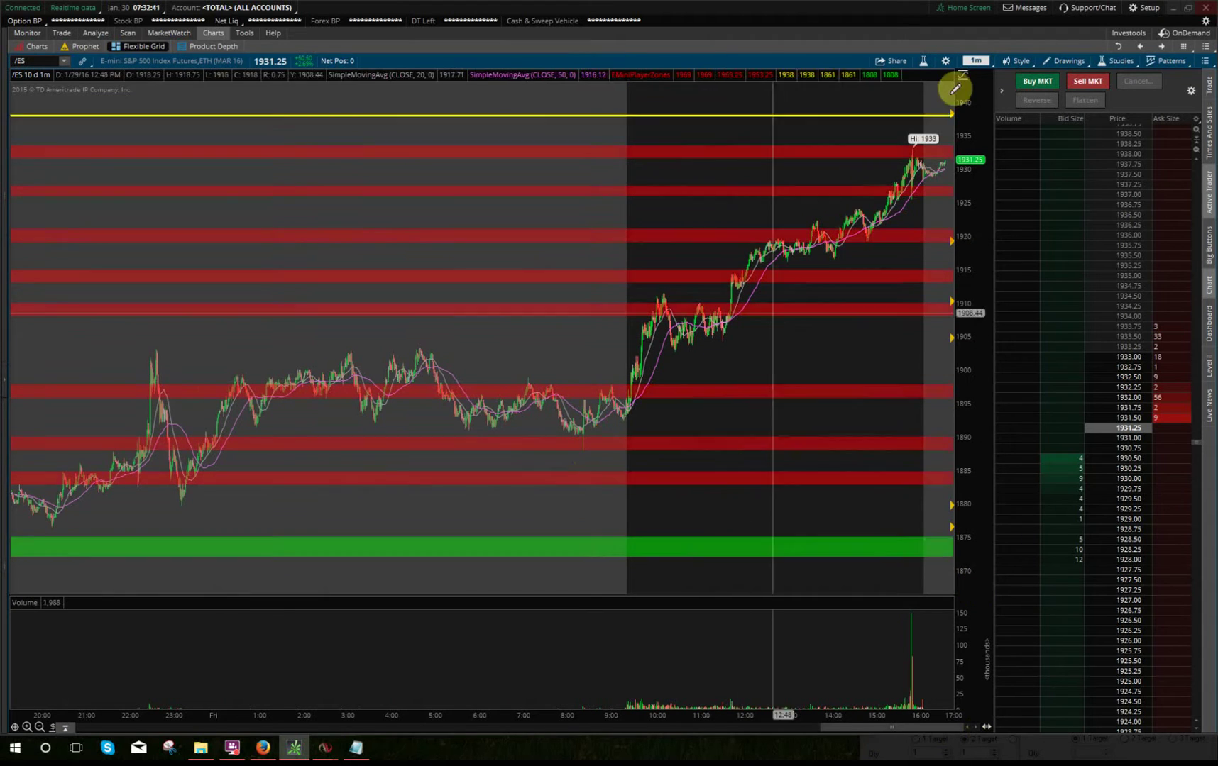
drag(889, 729, 849, 735)
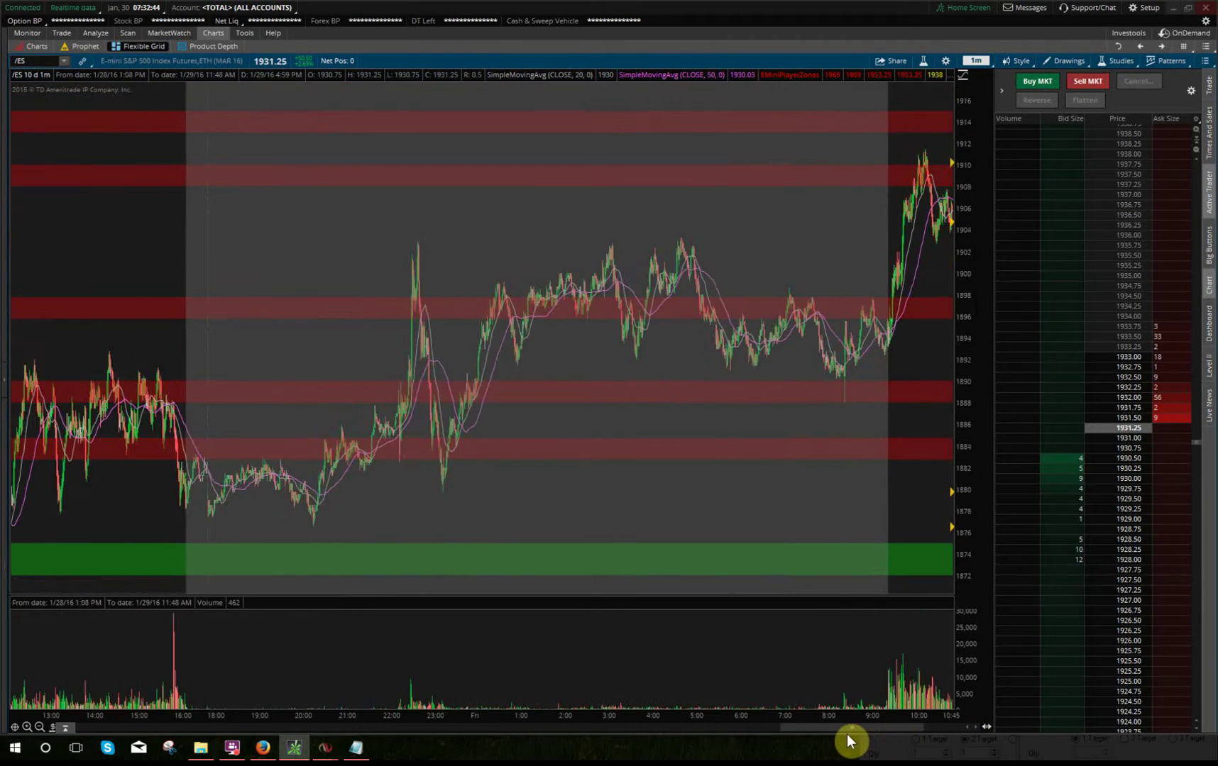
drag(531, 437, 163, 413)
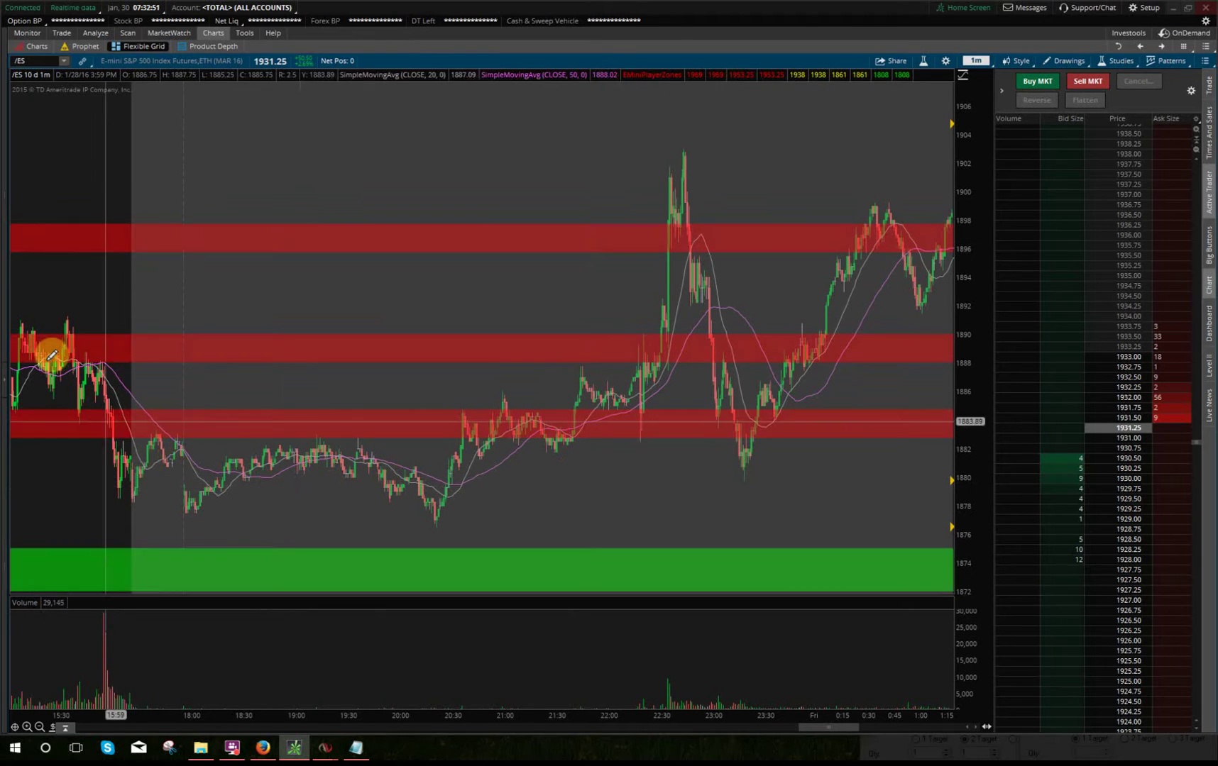
- Compare the 1/28 day session with the overnight rally, and enlarge the spike and pullback between about 21:35 and 0:05
click(38, 727)
drag(854, 729, 807, 733)
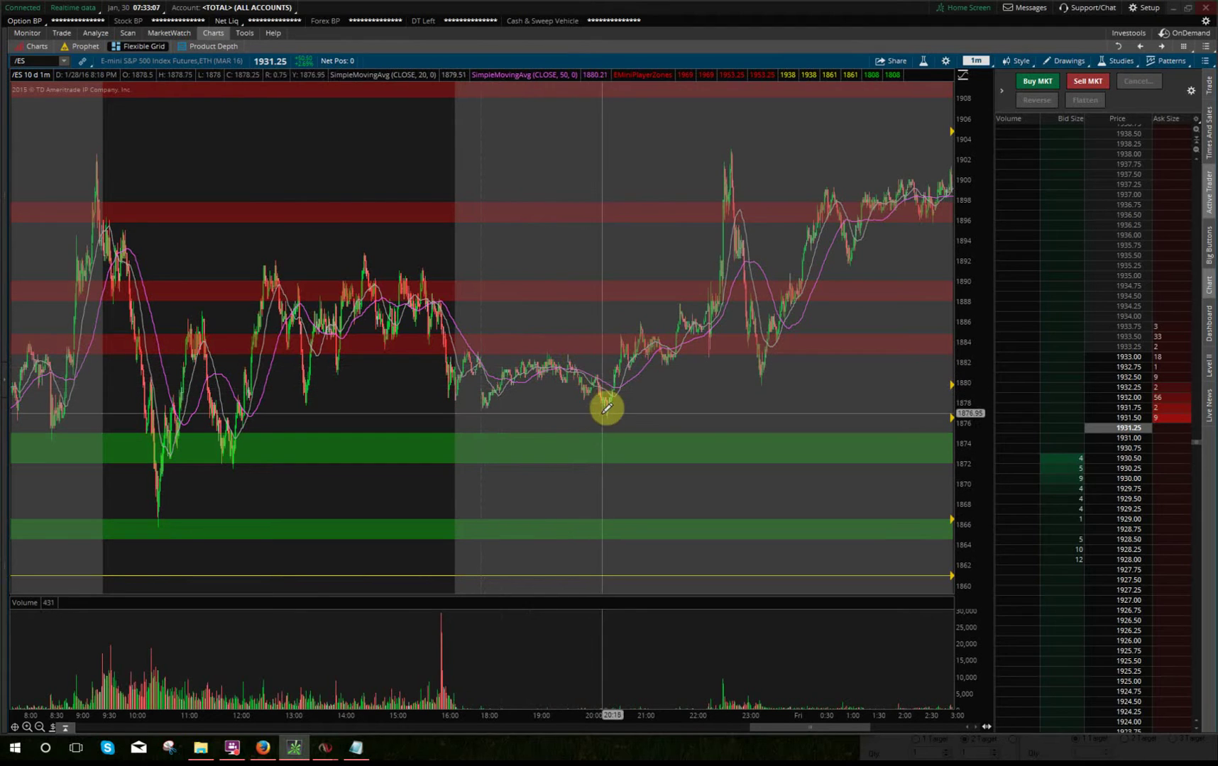
drag(752, 720, 851, 726)
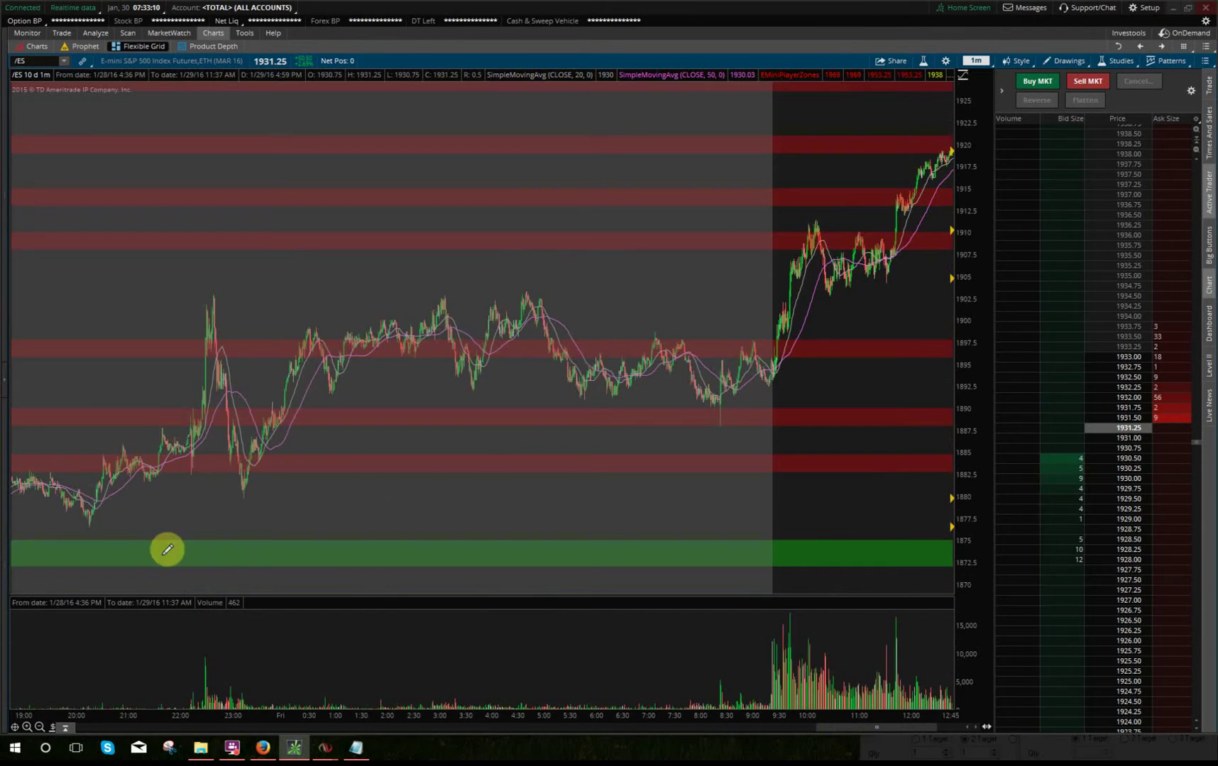
drag(47, 497, 615, 461)
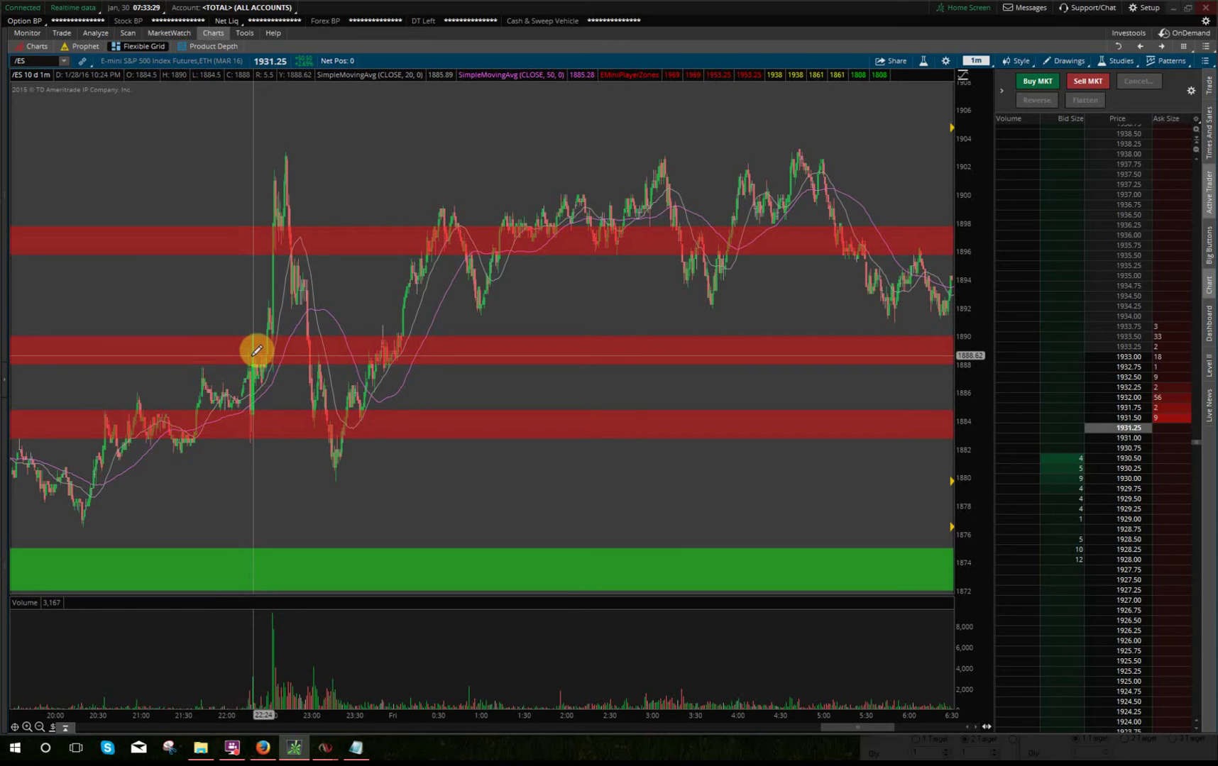
drag(185, 429, 404, 420)
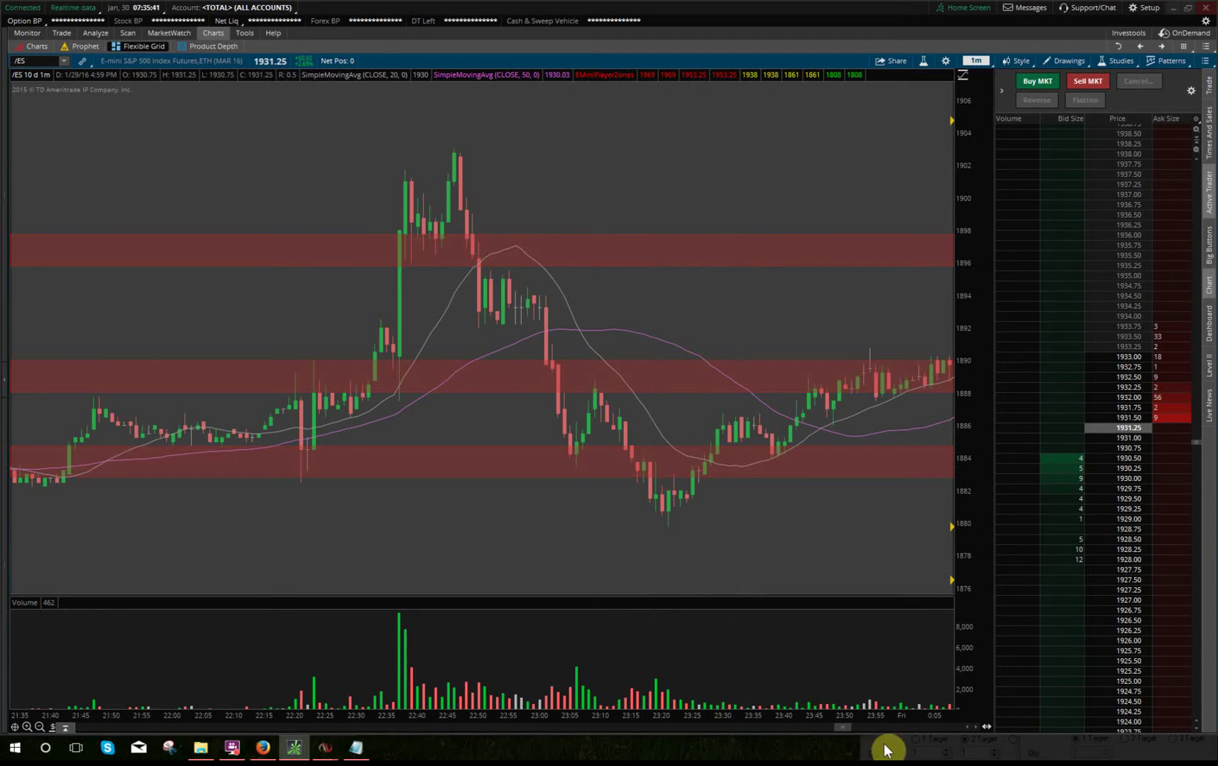
- Follow the recovery through the three red zones candle by candle to about 1:55 on 1/29
scroll(841, 730, down, 5)
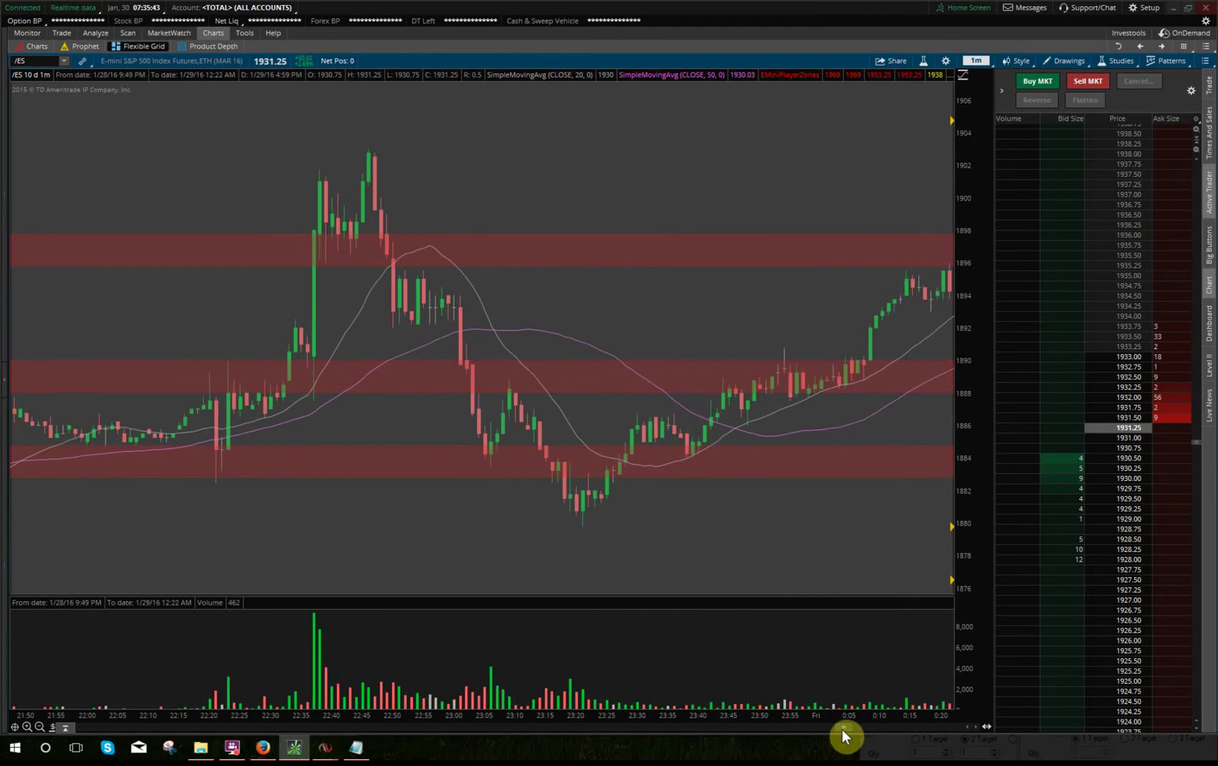
scroll(842, 729, down, 5)
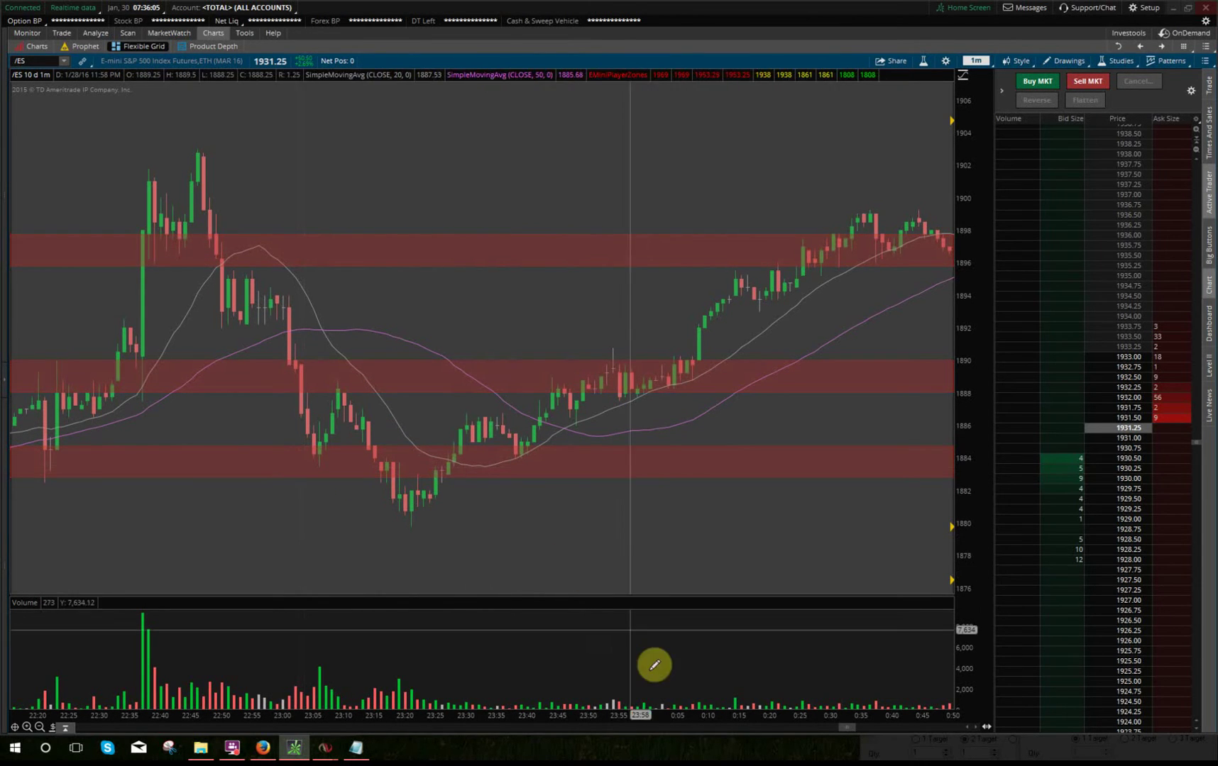
scroll(850, 726, down, 10)
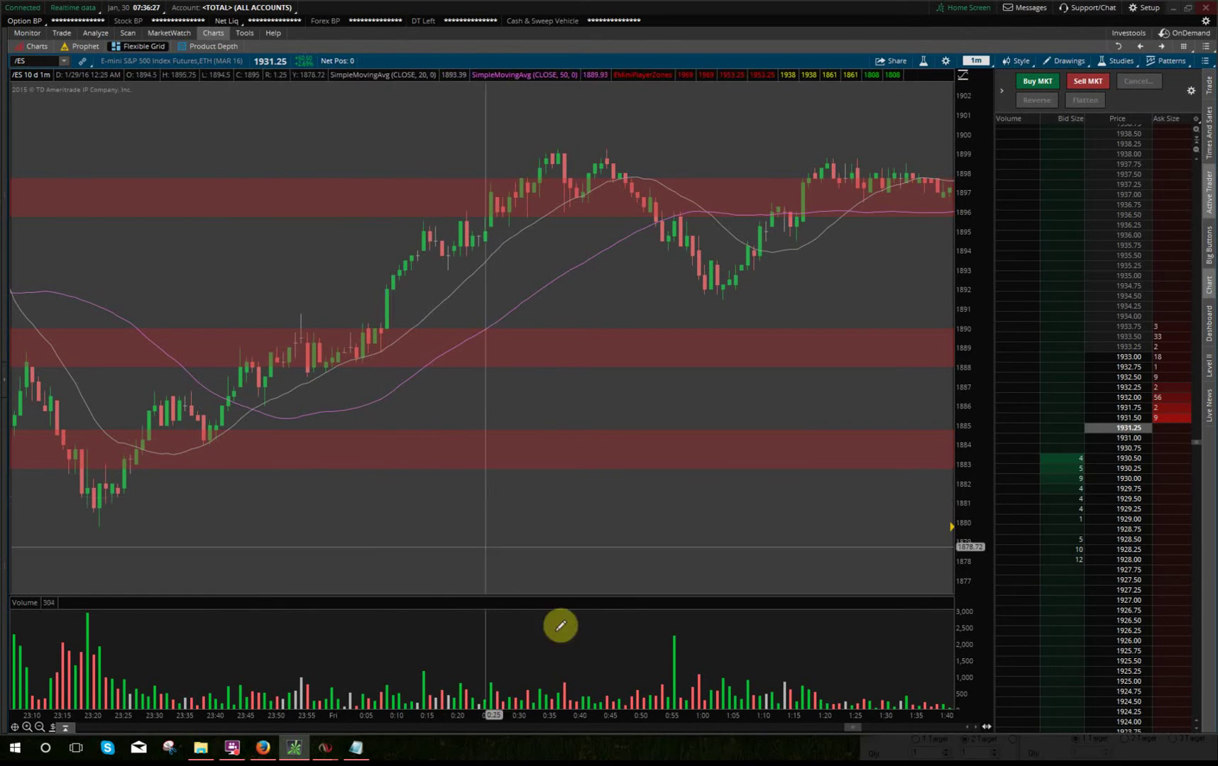
mouse_move(852, 728)
mouse_down()
mouse_move(829, 740)
mouse_move(857, 747)
mouse_up()
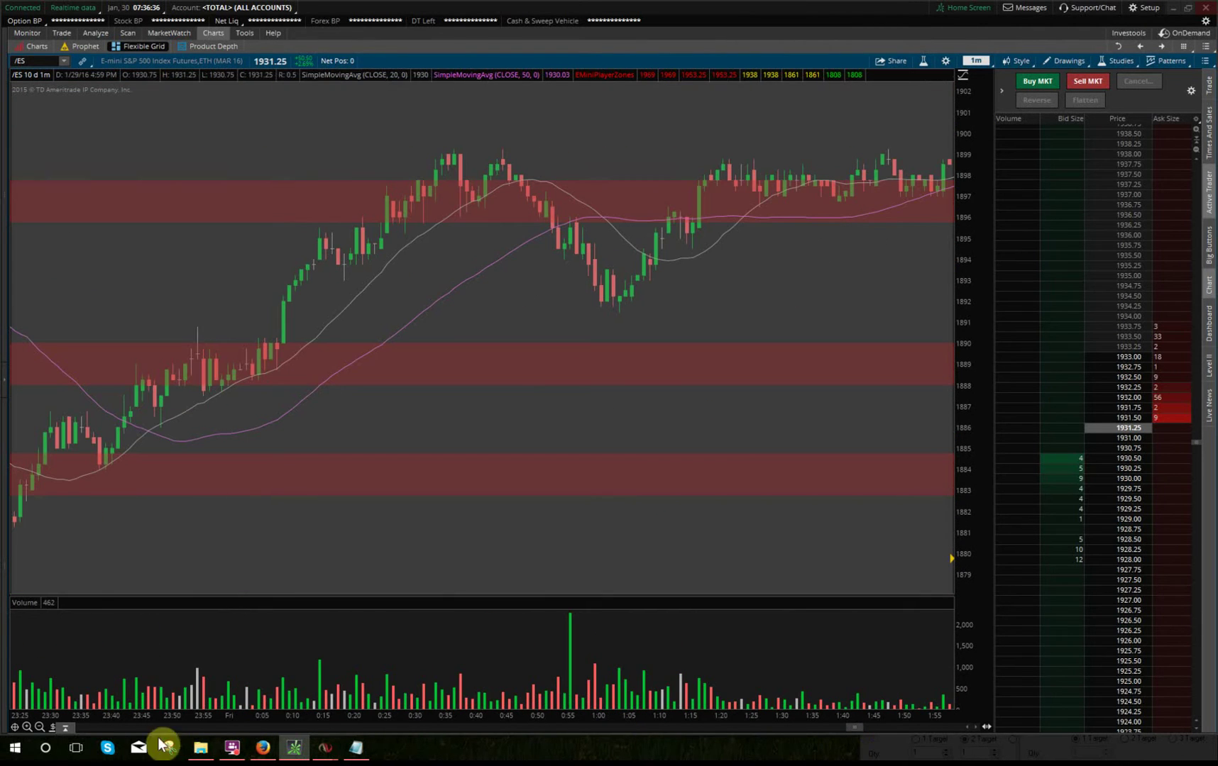
- Zoom out to examine the 1/29 overnight range and the day-session breakout through the red zones to the latest data
click(39, 724)
click(39, 724)
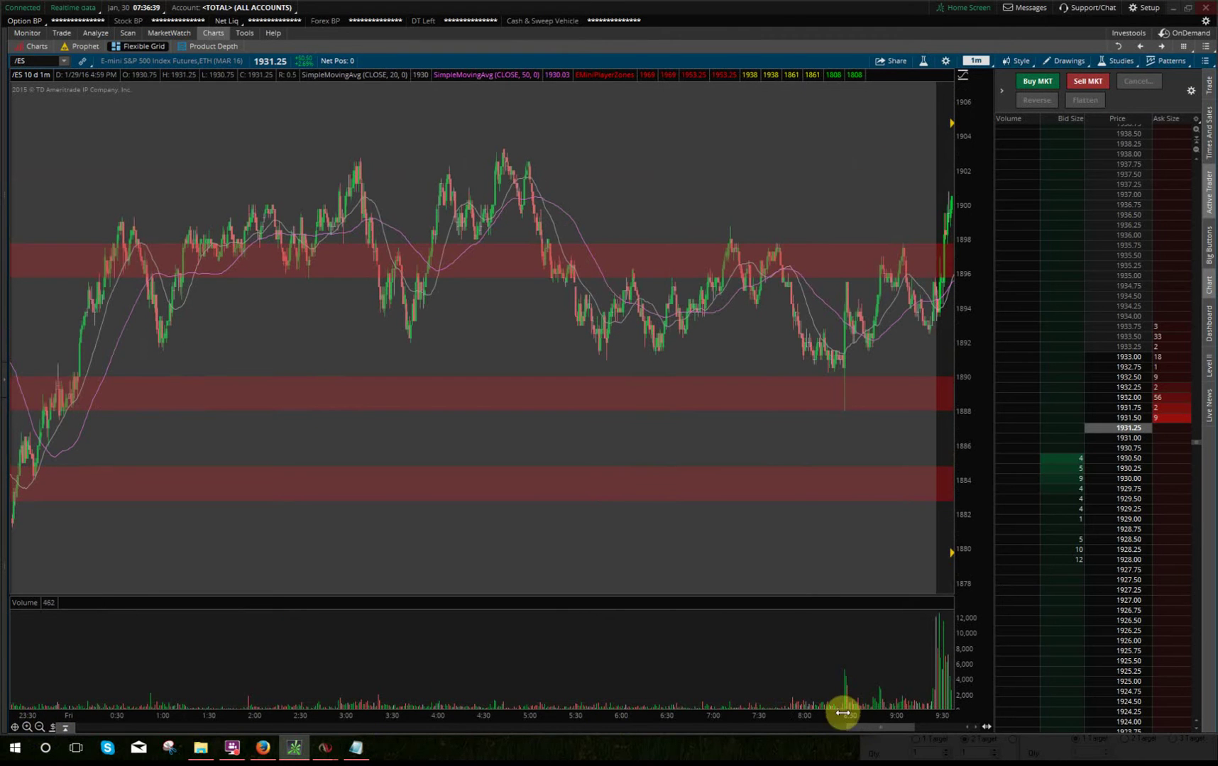
mouse_move(870, 728)
mouse_down()
mouse_move(856, 731)
mouse_move(883, 731)
mouse_up()
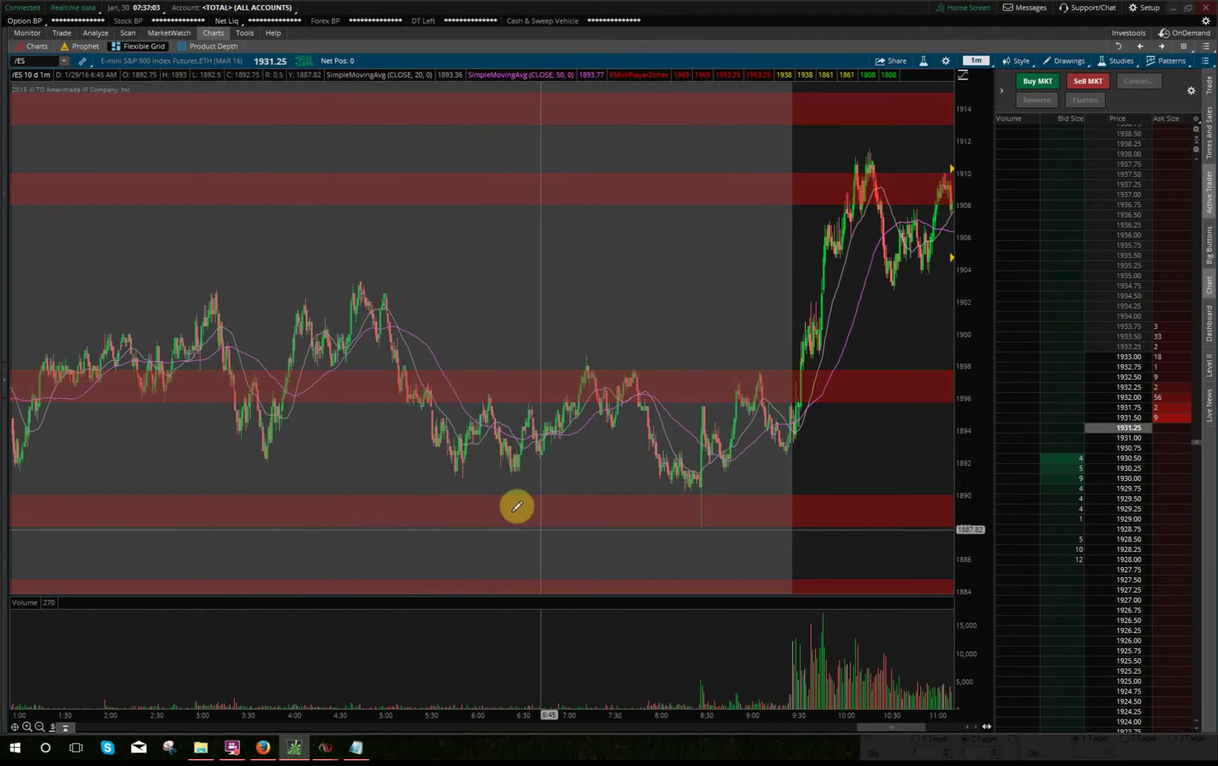
click(39, 728)
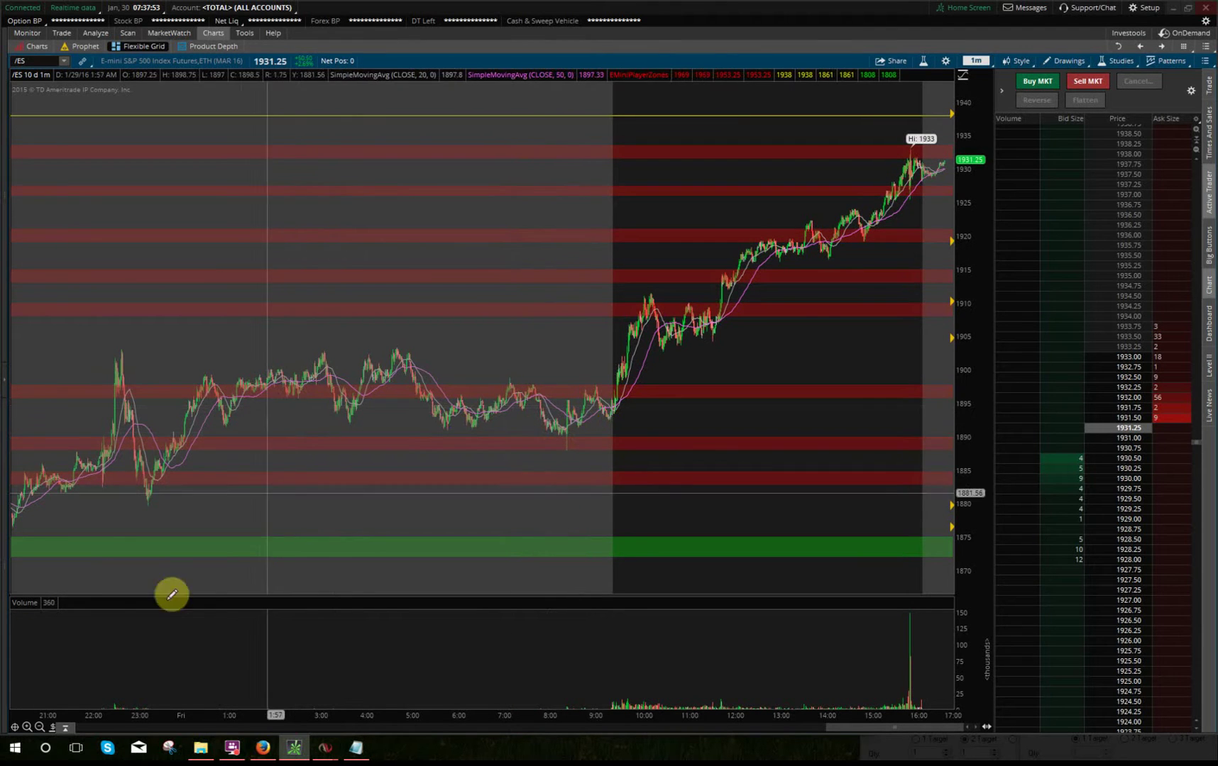
- Switch the chart to the 15-day, 5-minute time frame and examine the latest sessions from 1/28 to 1/29
click(976, 61)
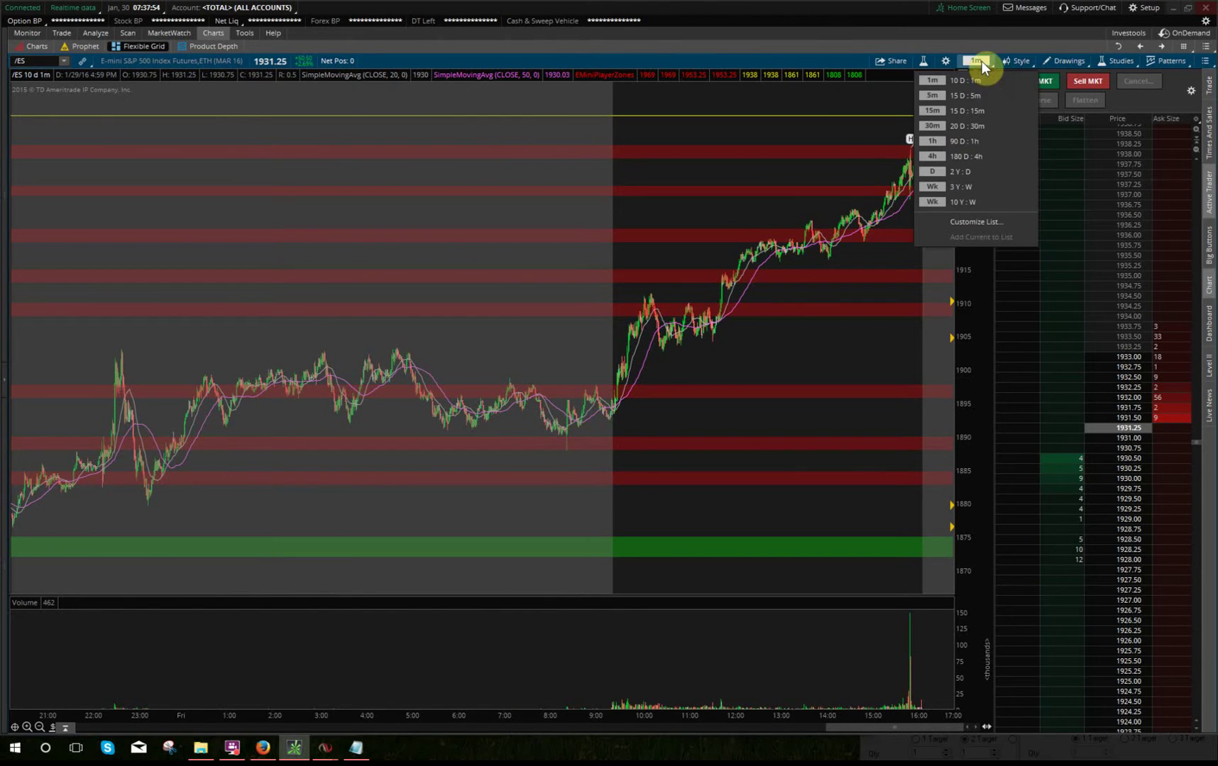
click(972, 97)
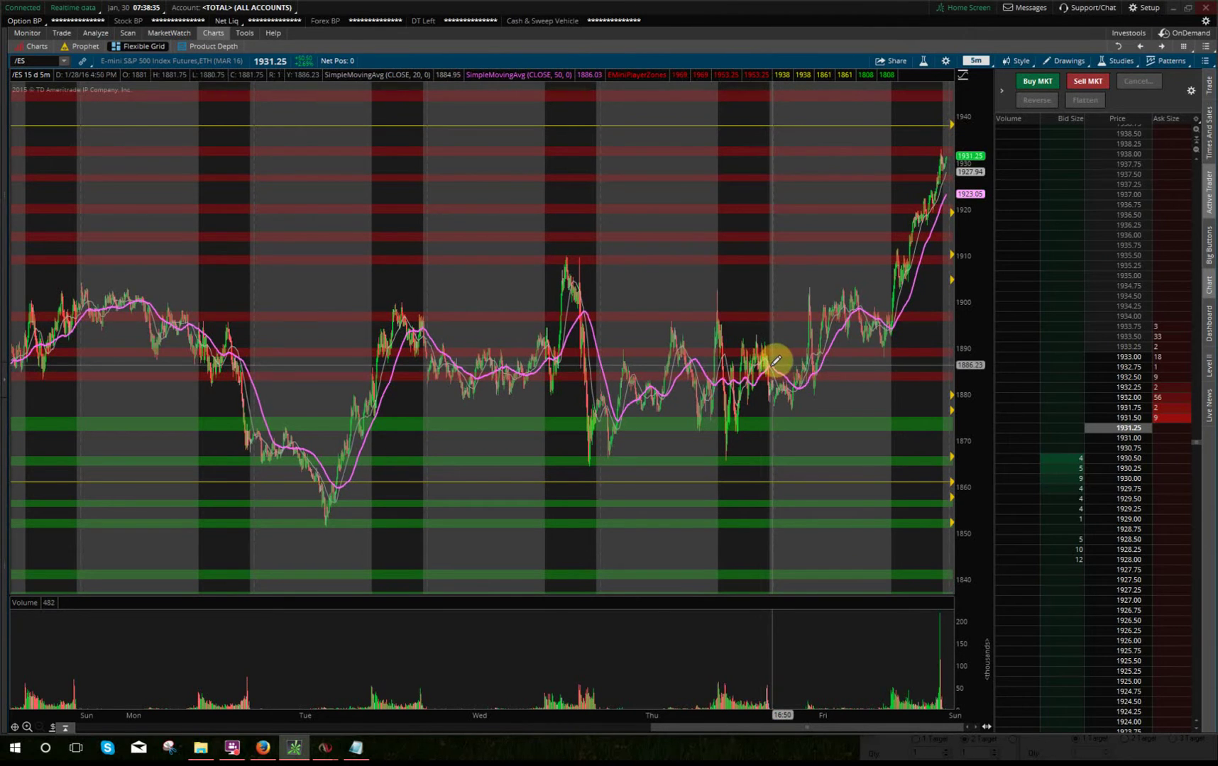
drag(772, 362, 1160, 370)
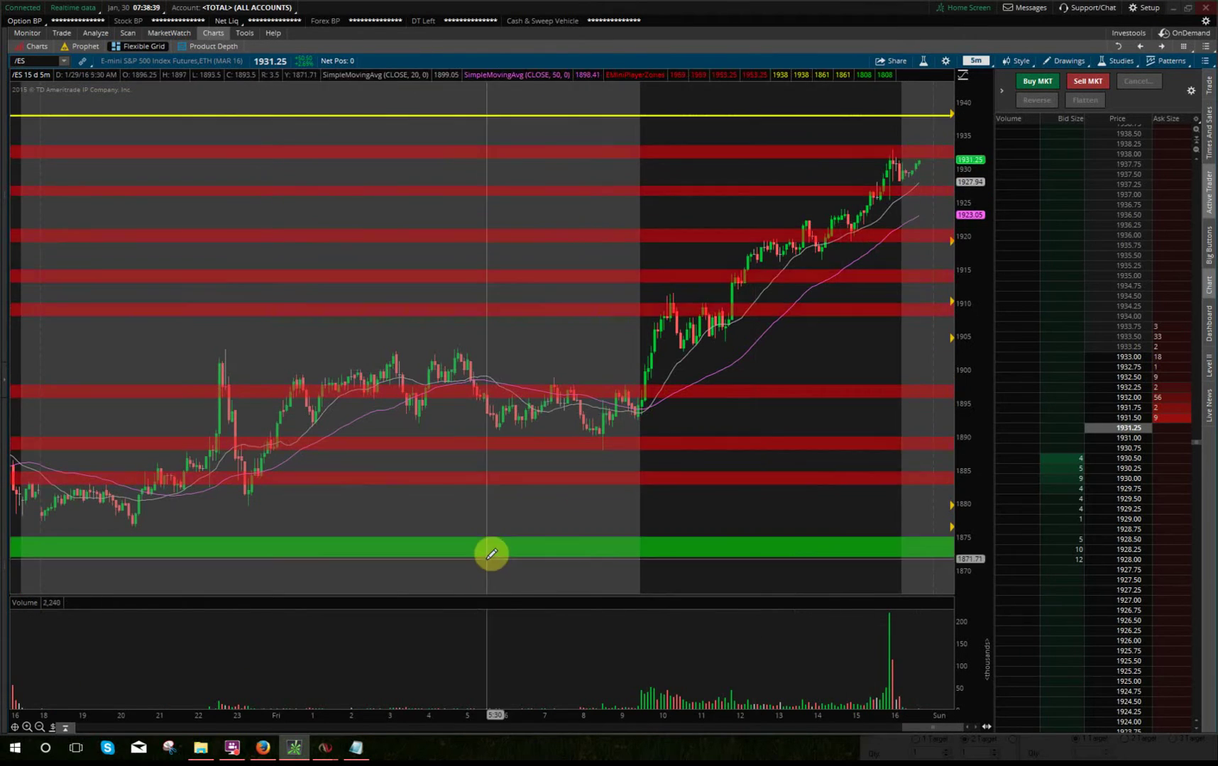
click(40, 728)
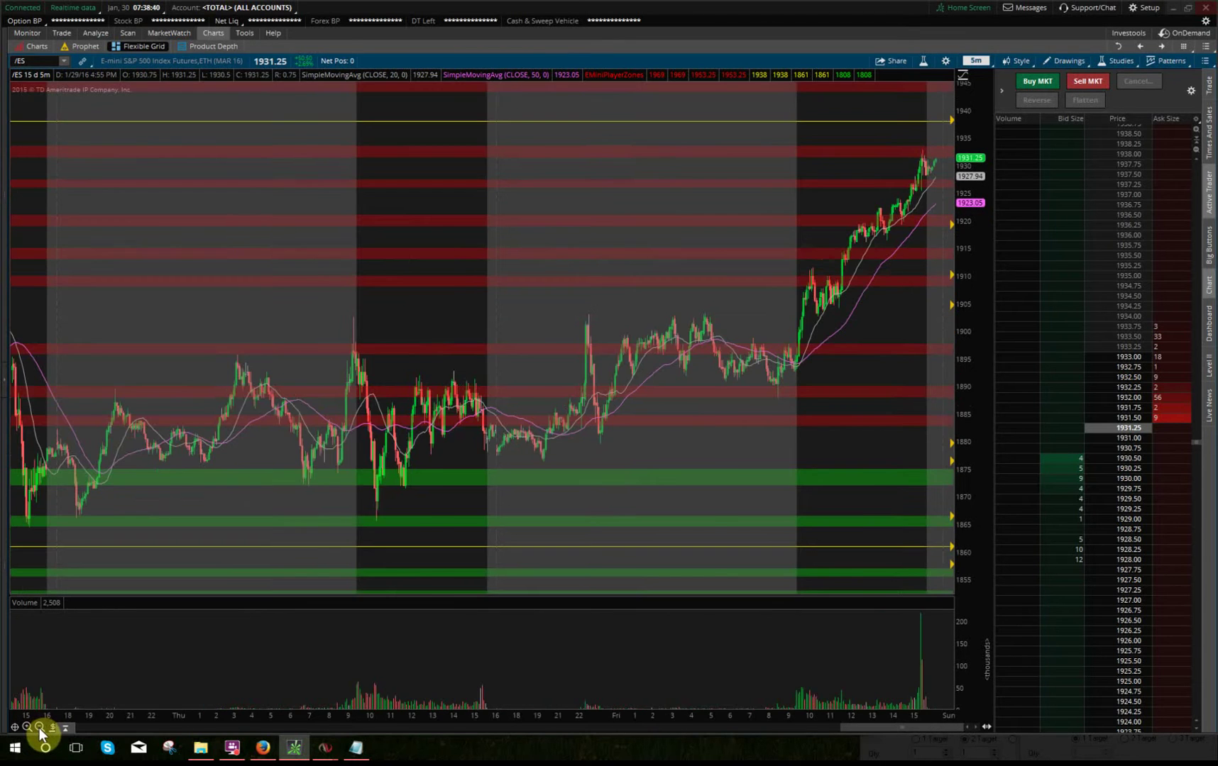
- Examine the week's swings on the 5-minute chart, enlarging 1/28 to 1/29 and moving forward to the latest data
click(40, 727)
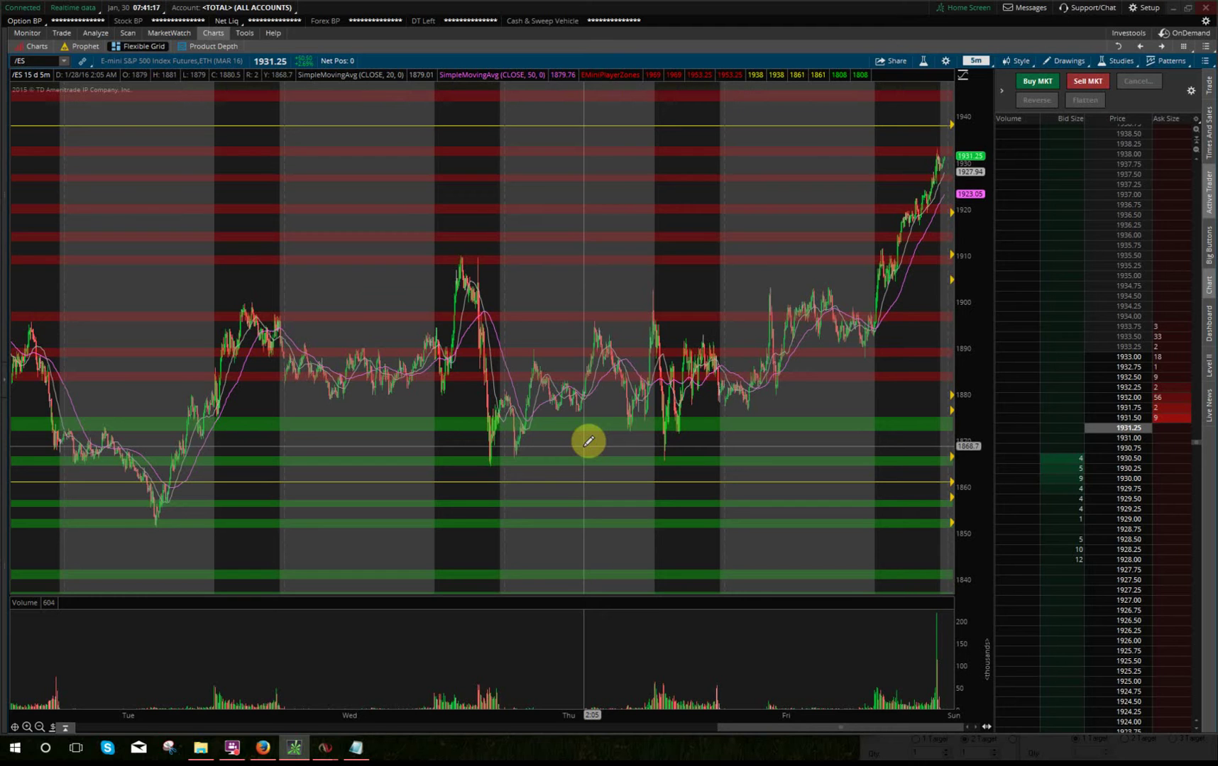
drag(904, 435, 604, 441)
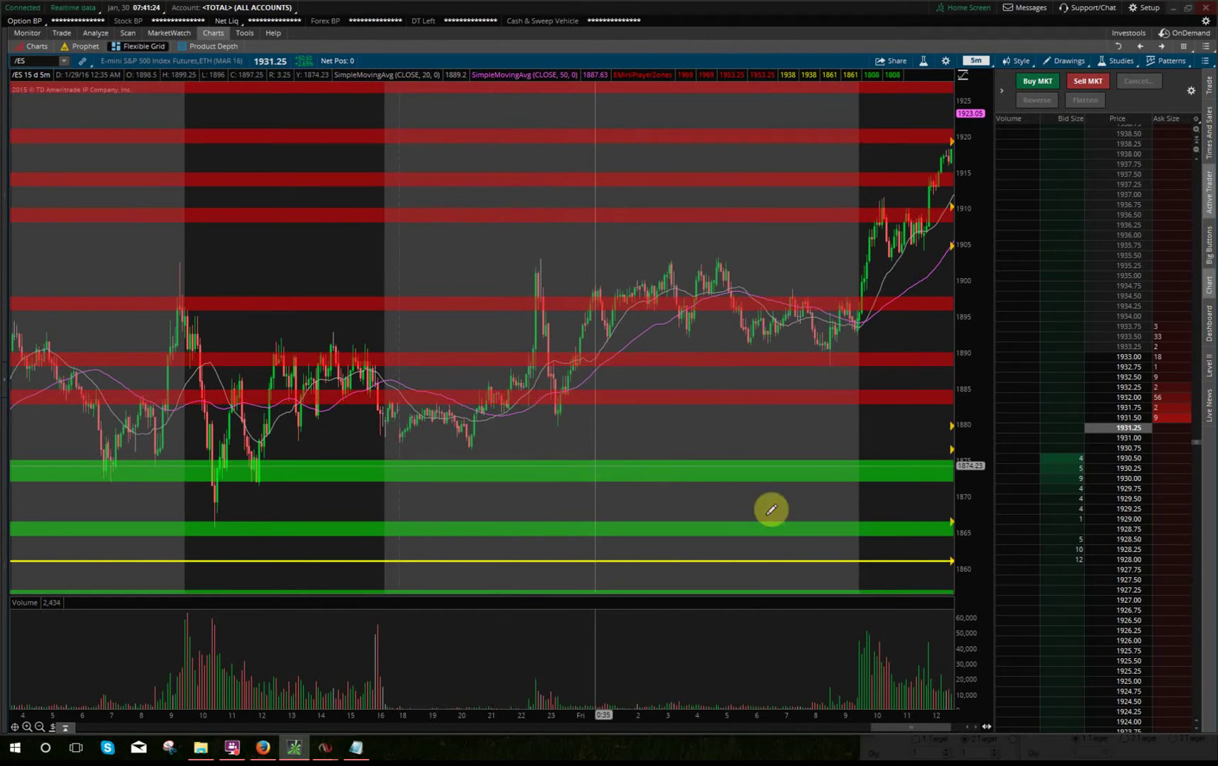
drag(910, 728, 1006, 731)
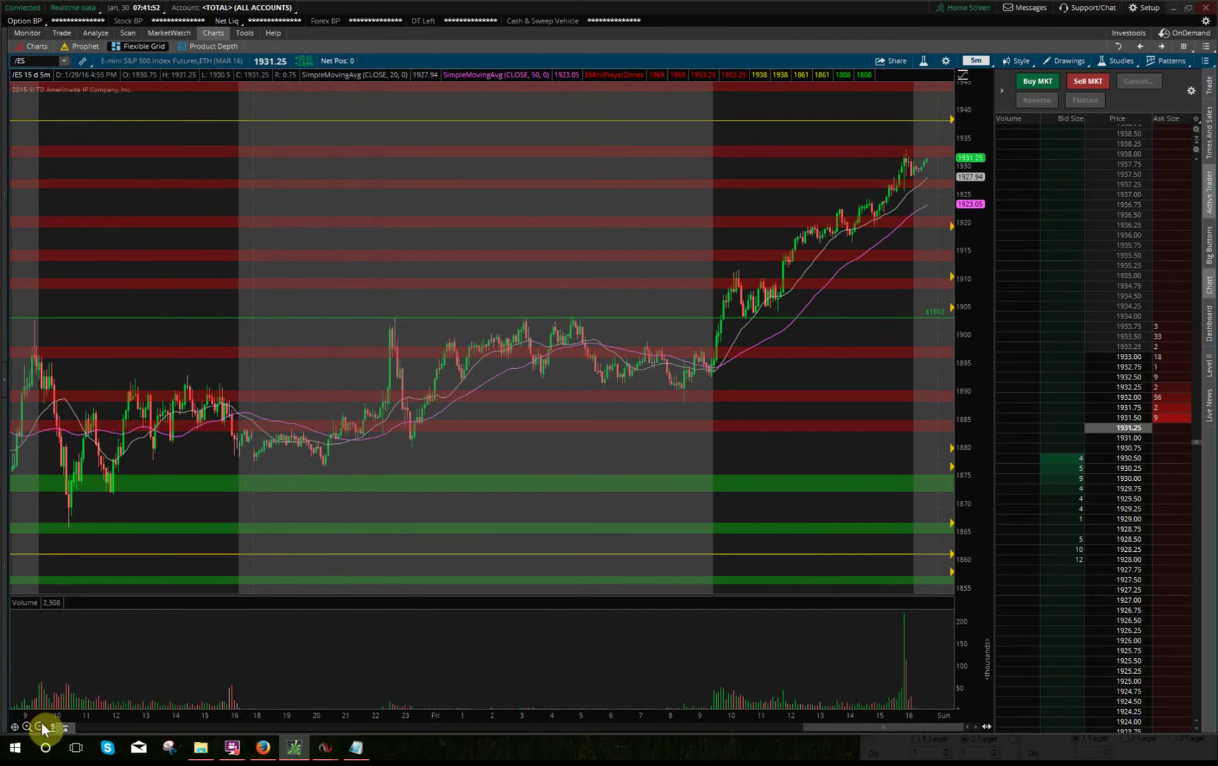
- Examine the 1/27 to 1/29 swings on the 5-minute chart, enlarging the 1/29 breakout and its pullback to the $1903 price level
click(40, 726)
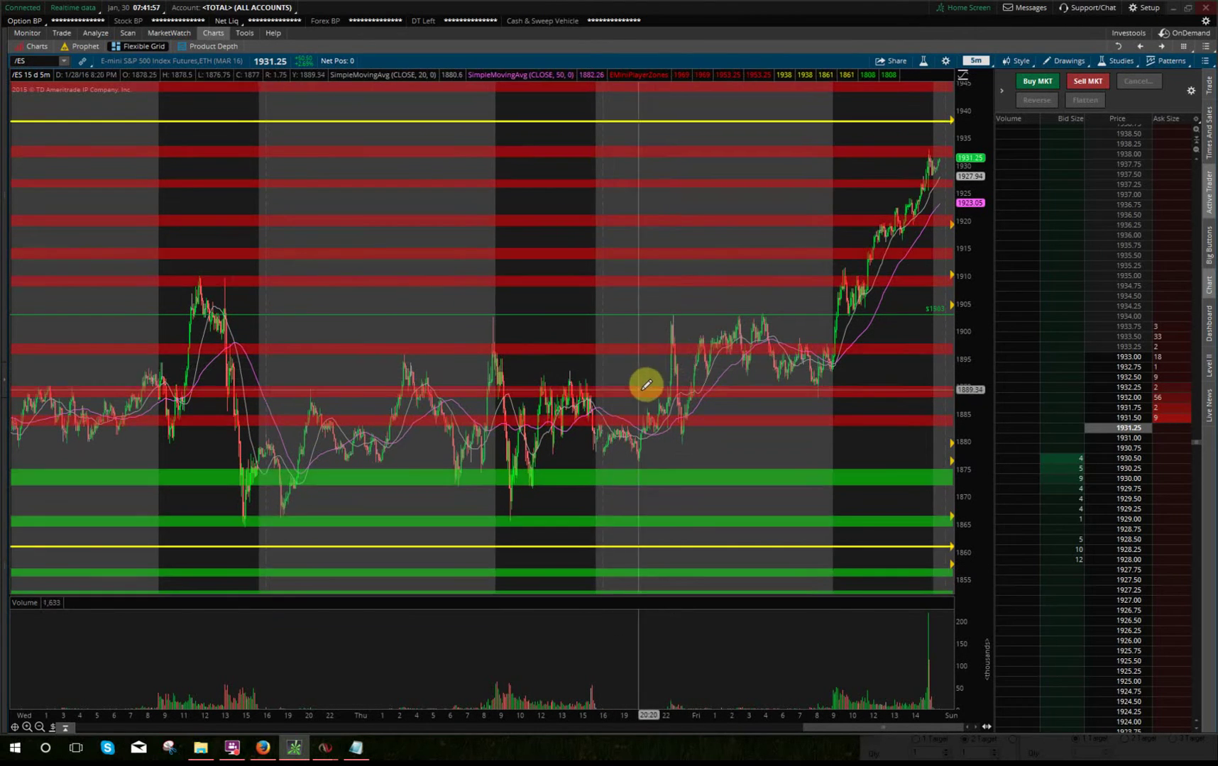
drag(644, 384, 1042, 432)
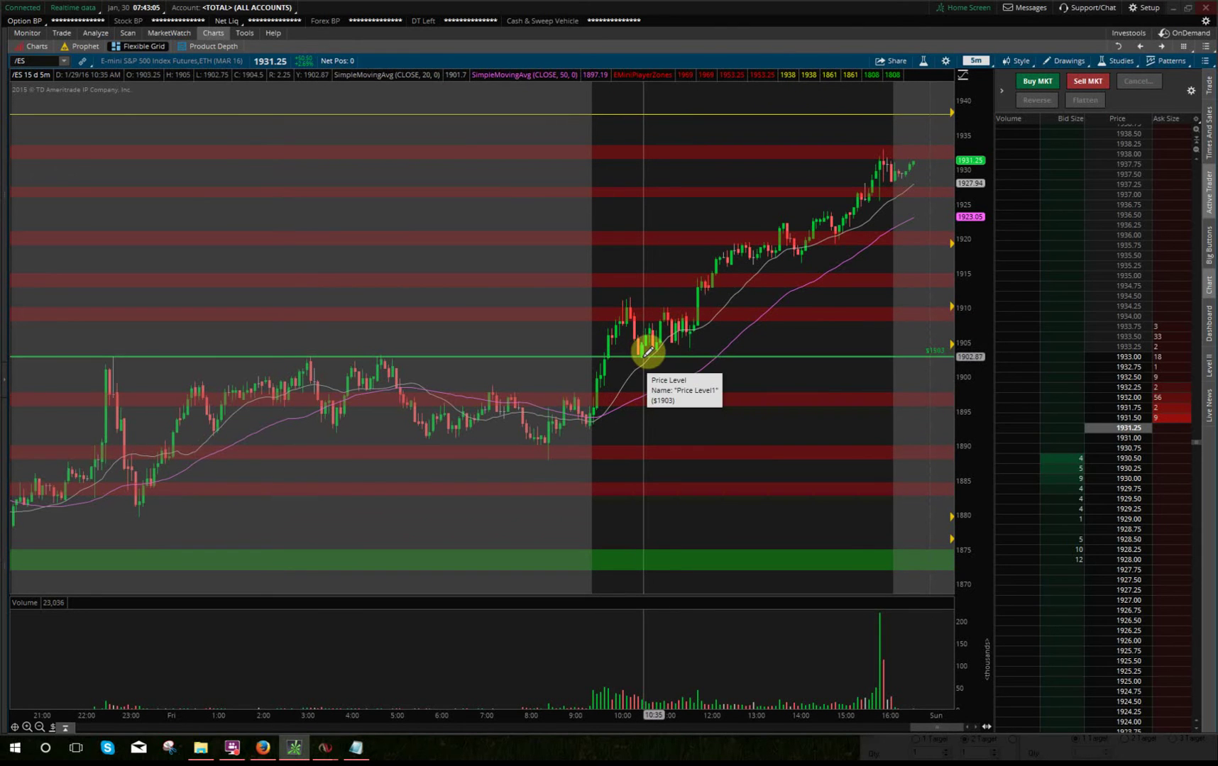
drag(647, 350, 645, 348)
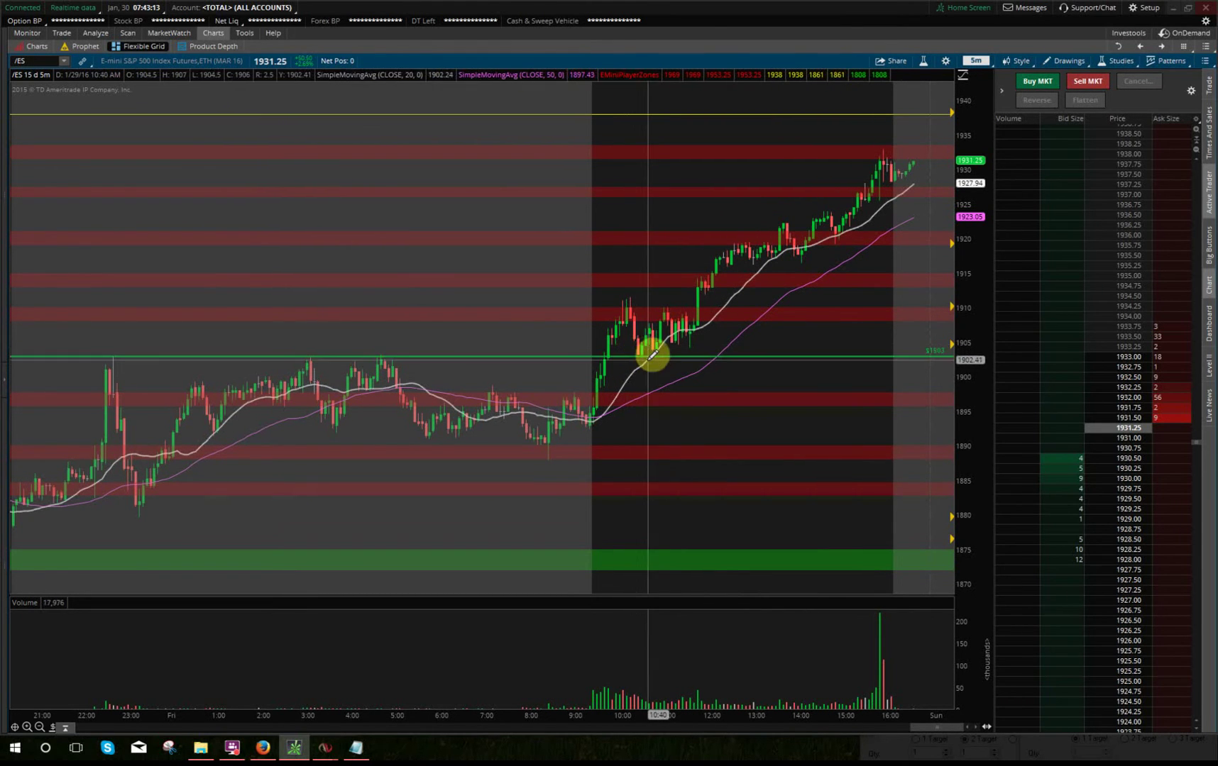
- Restore the multi-chart grid and examine the 1/29 day-session rally on the /ES chart alongside the $TICK, advance-decline and volume charts
double_click(441, 62)
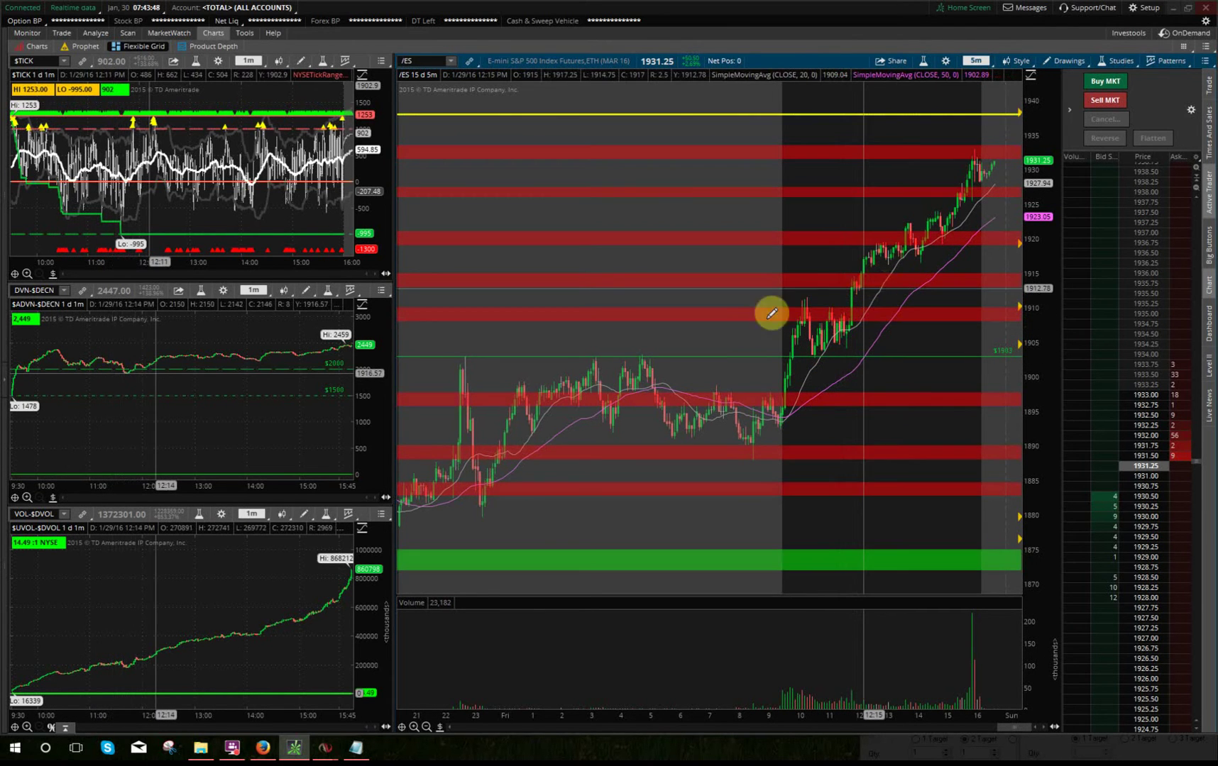
click(426, 727)
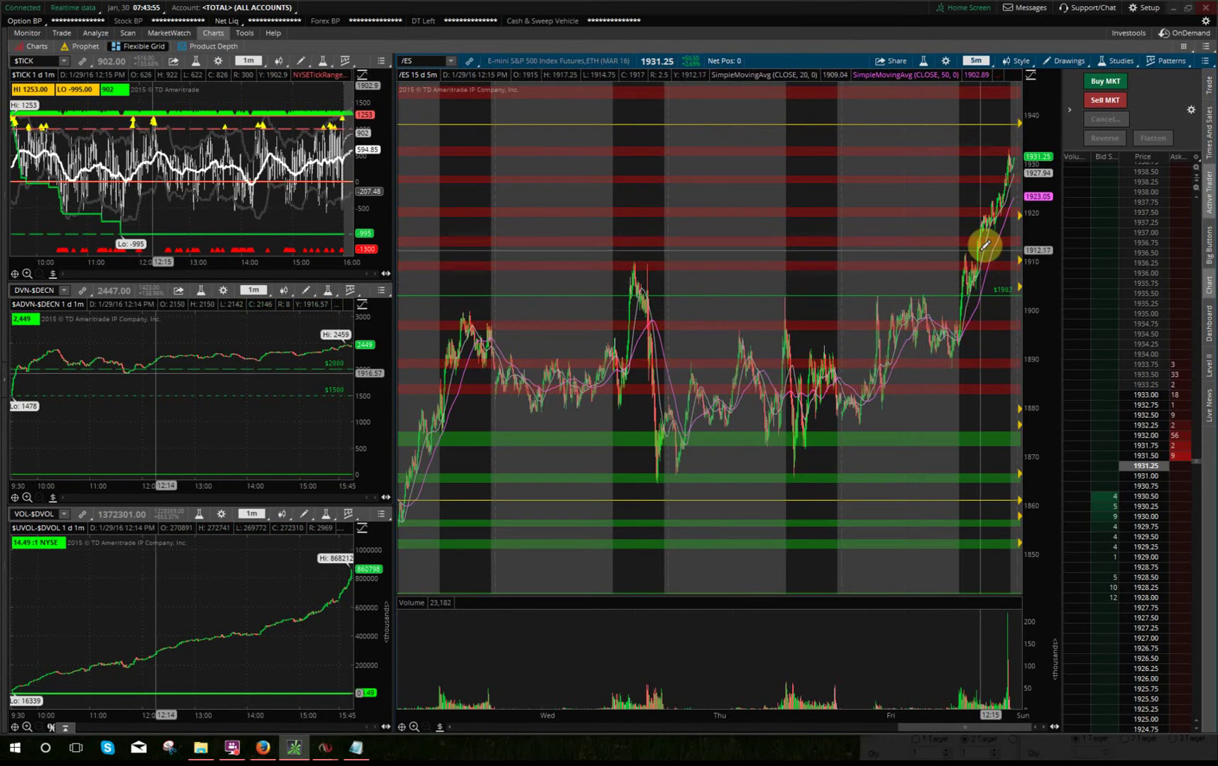
scroll(892, 364, up, 1)
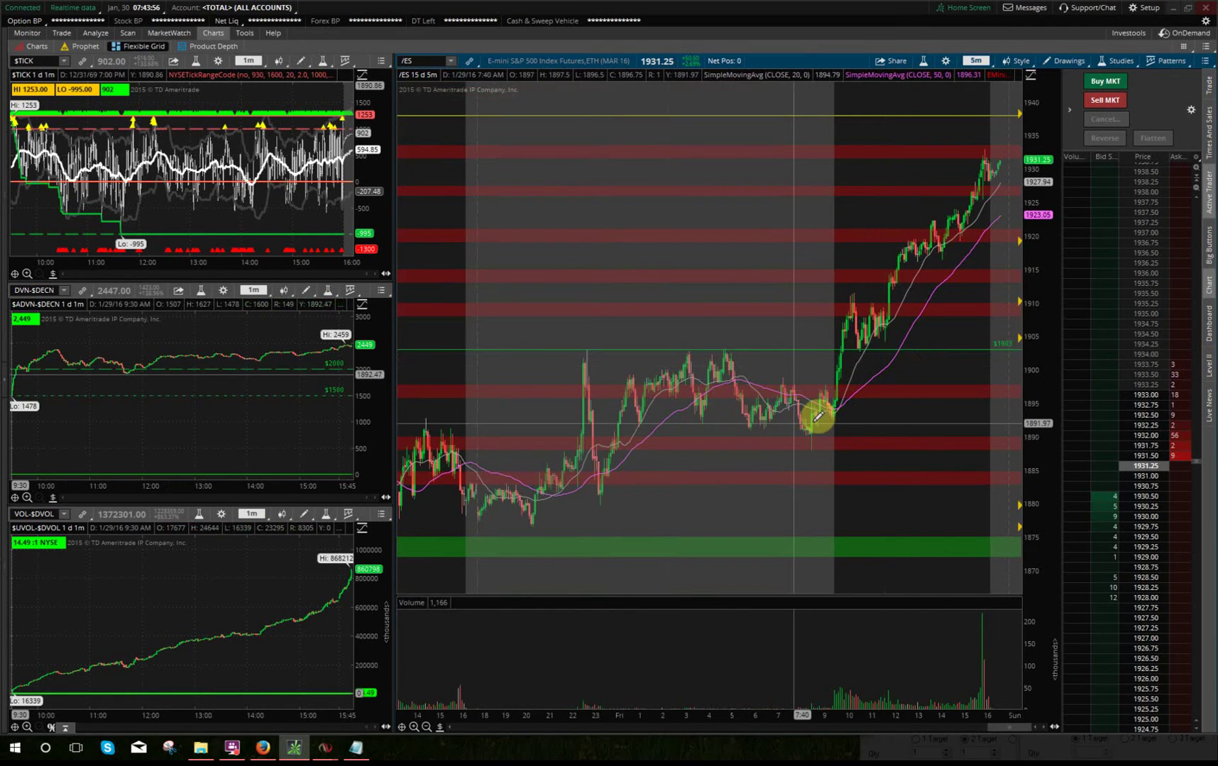
scroll(816, 410, up, 1)
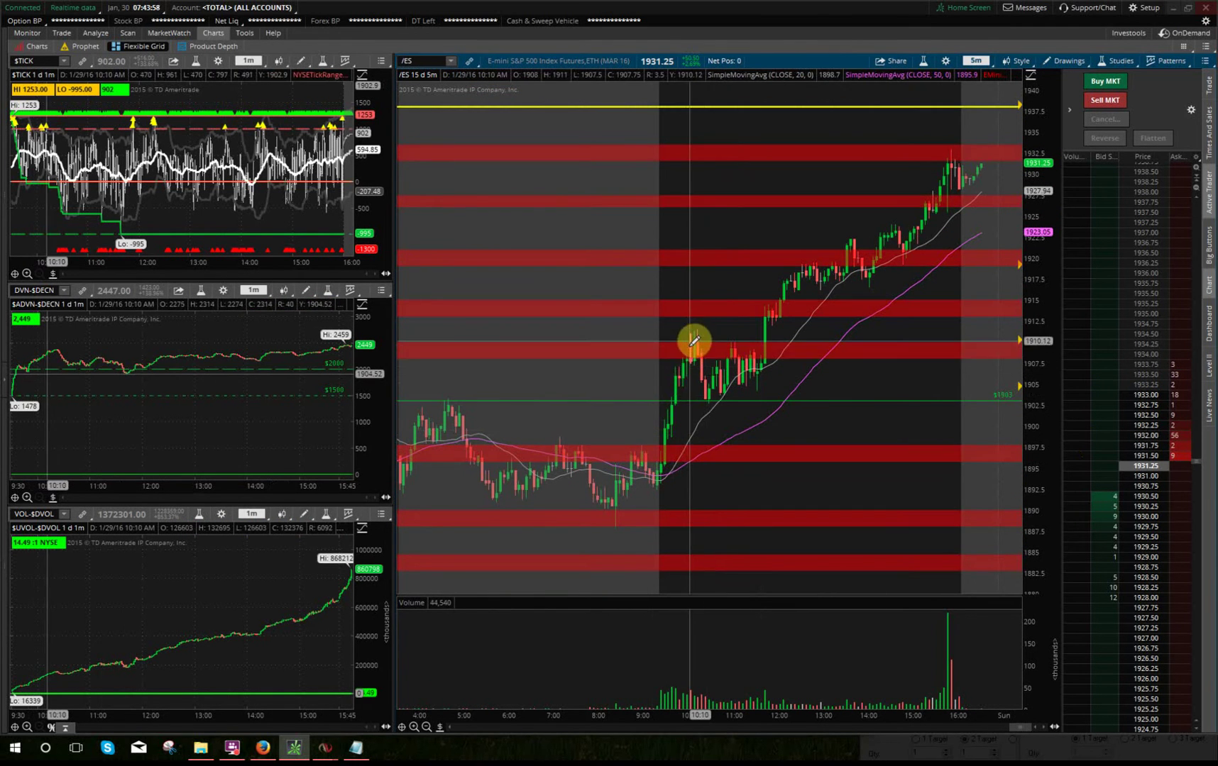